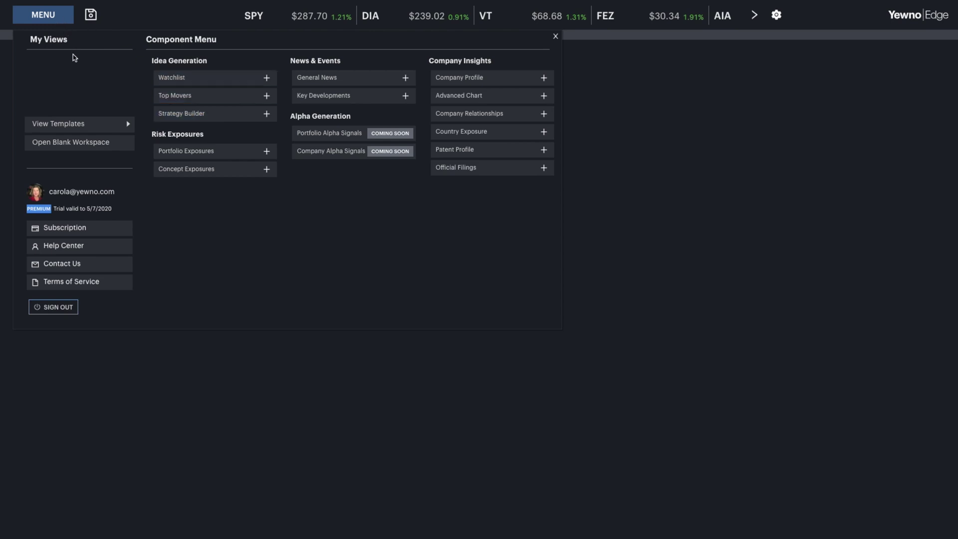
Add the Strategy Builder component to the workspace and open its stock screener.
{"action": "left_click", "coordinate": [204, 114]}
{"action": "left_click_drag", "start_coordinate": [202, 114], "coordinate": [515, 130]}
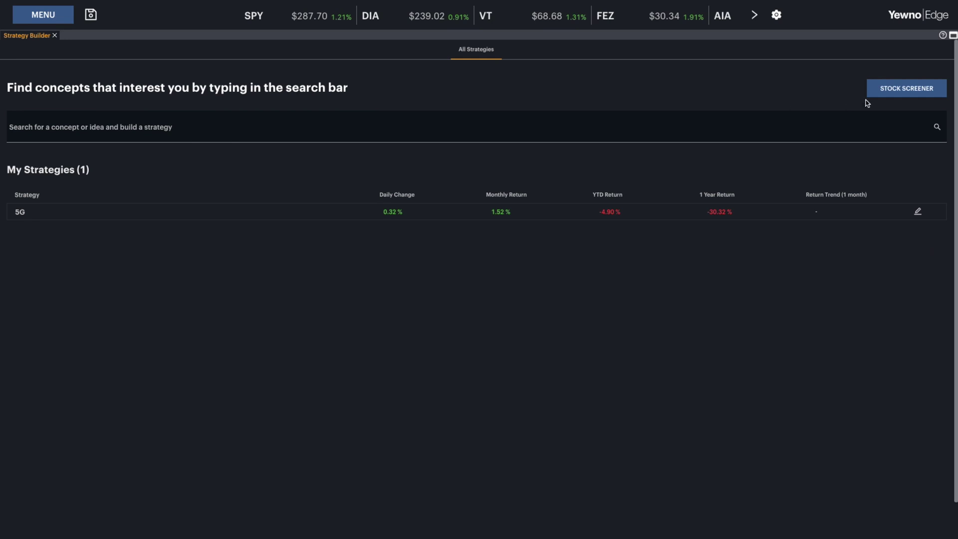
{"action": "left_click", "coordinate": [898, 88]}
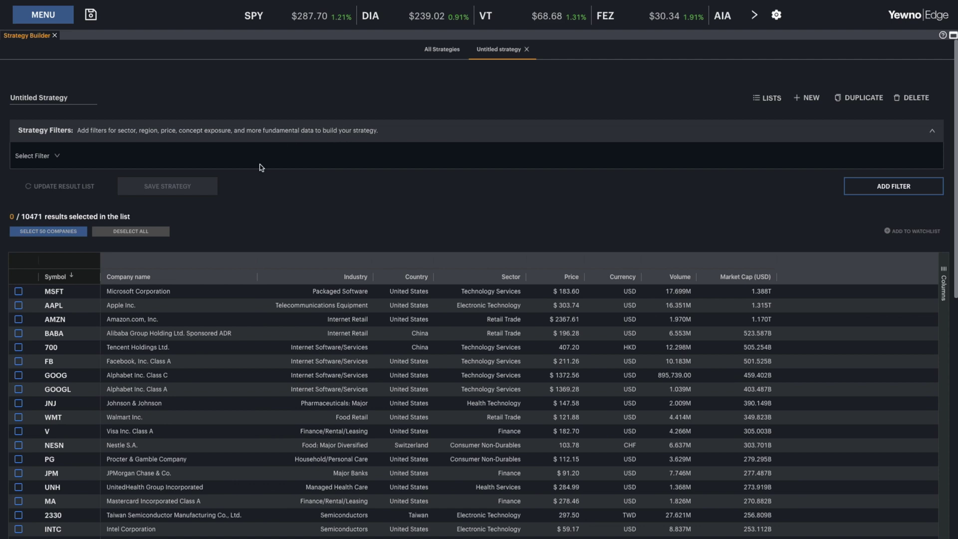
Add a universe filter to the untitled strategy that restricts countries to United States.
{"action": "left_click", "coordinate": [57, 157]}
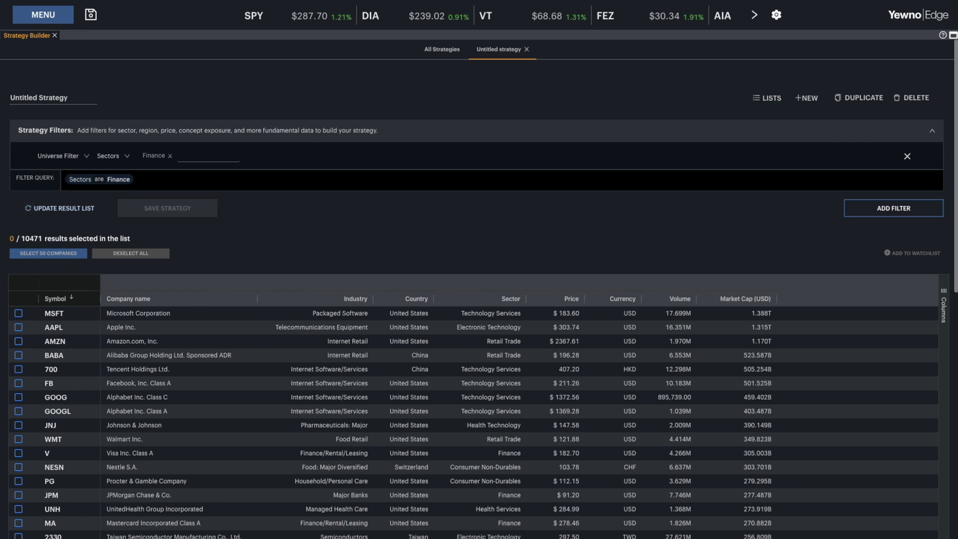
{"action": "left_click", "coordinate": [128, 157]}
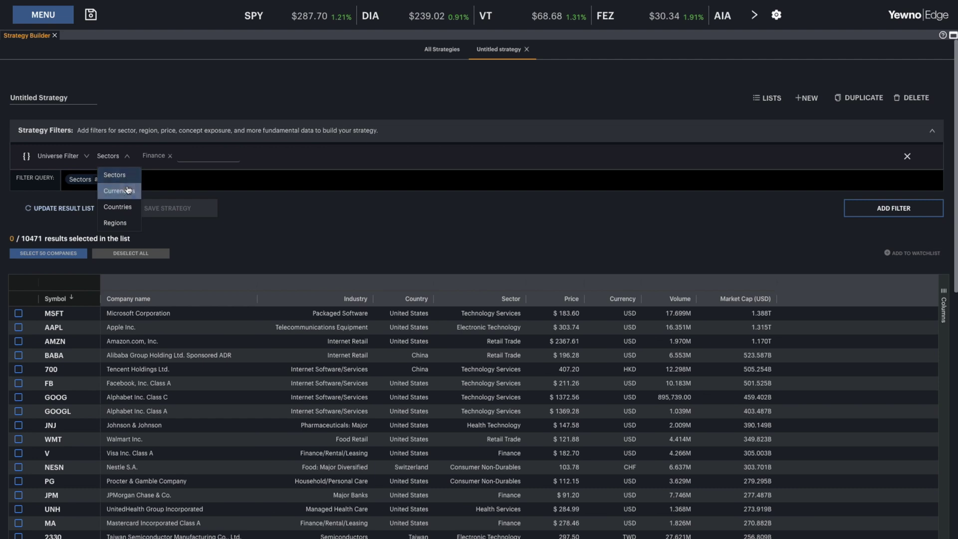
{"action": "left_click", "coordinate": [118, 207]}
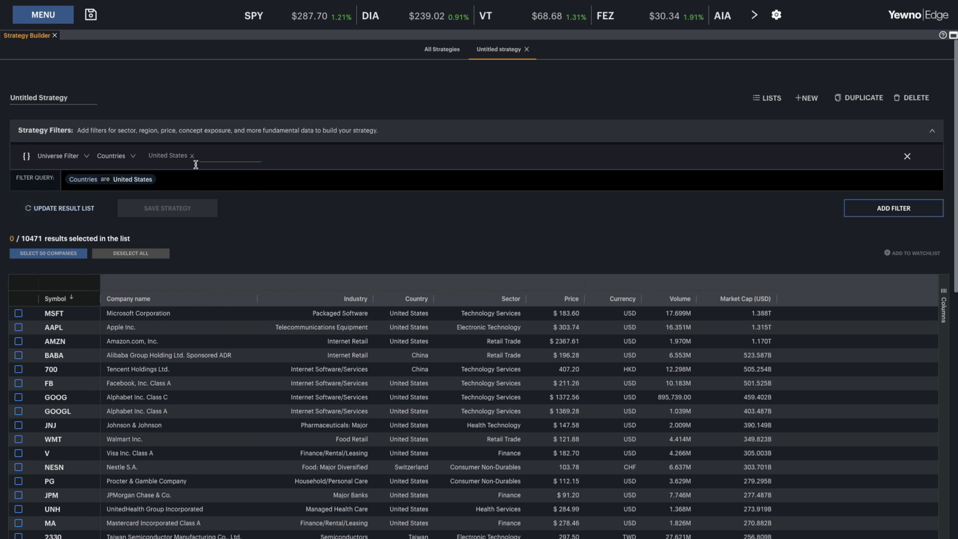
Try adding China to the countries filter and remove it again.
{"action": "left_click", "coordinate": [209, 155]}
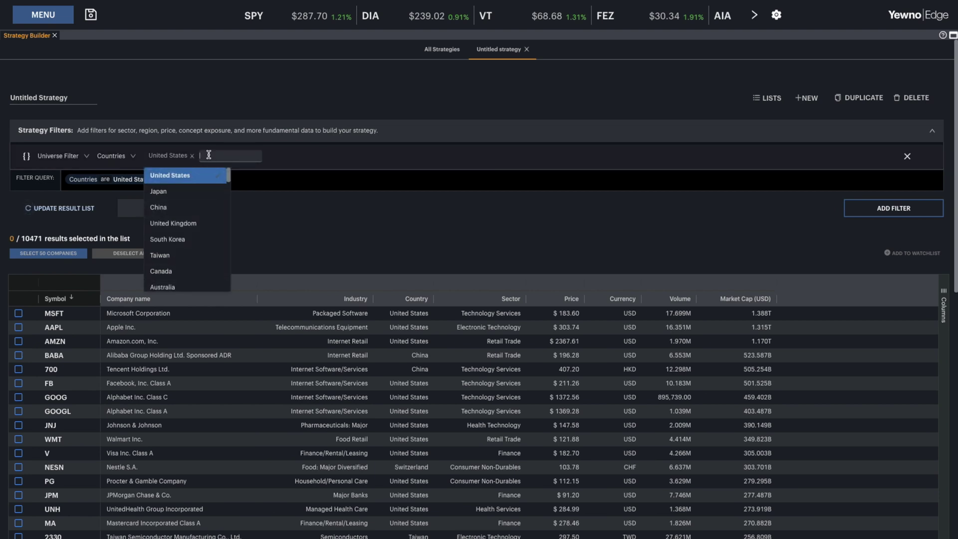
{"action": "left_click", "coordinate": [188, 207]}
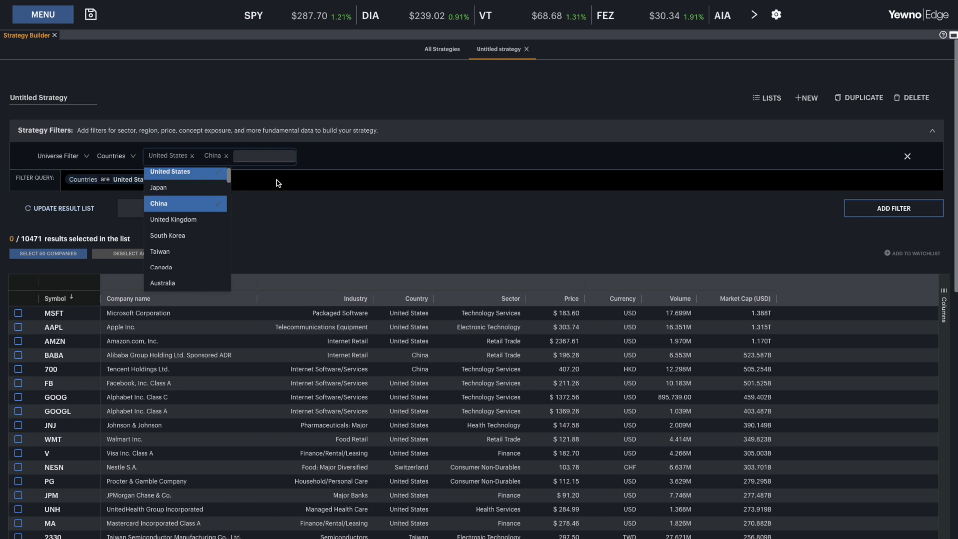
{"action": "left_click", "coordinate": [254, 182]}
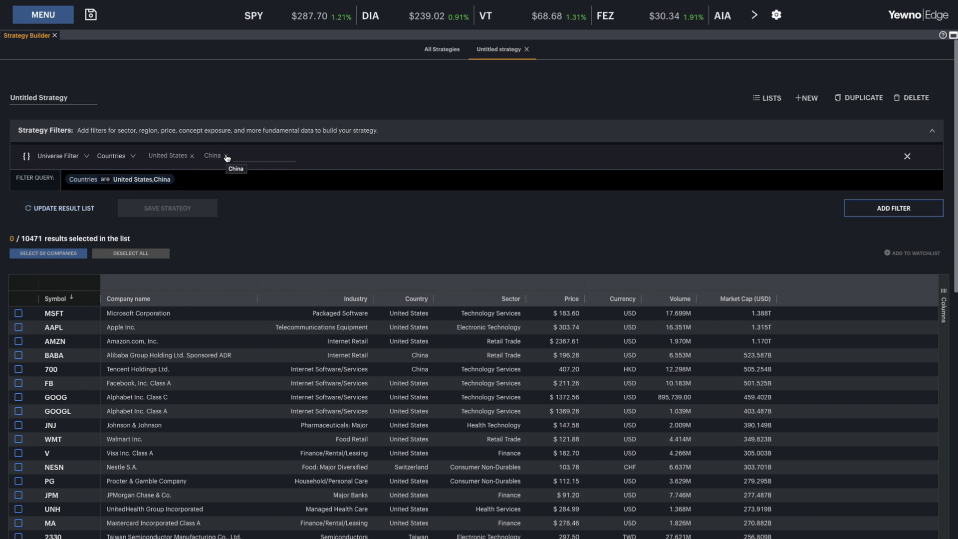
{"action": "left_click", "coordinate": [227, 157]}
Update the result list with the United States country filter.
{"action": "scroll", "coordinate": [81, 211], "scroll_direction": "down", "scroll_amount": 1}
{"action": "left_click", "coordinate": [81, 210]}
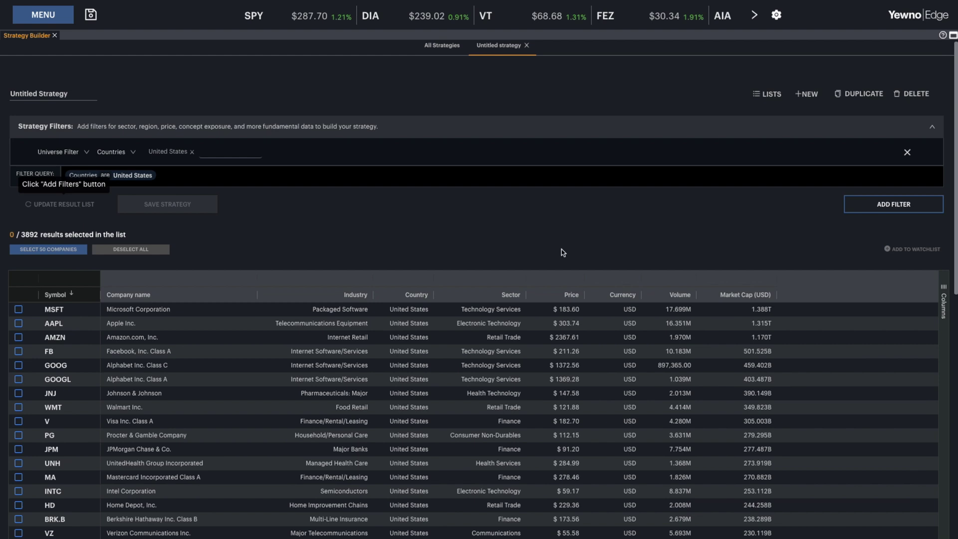
Add a market cap filter for companies greater than 1 B USD and update the result list.
{"action": "left_click", "coordinate": [893, 204]}
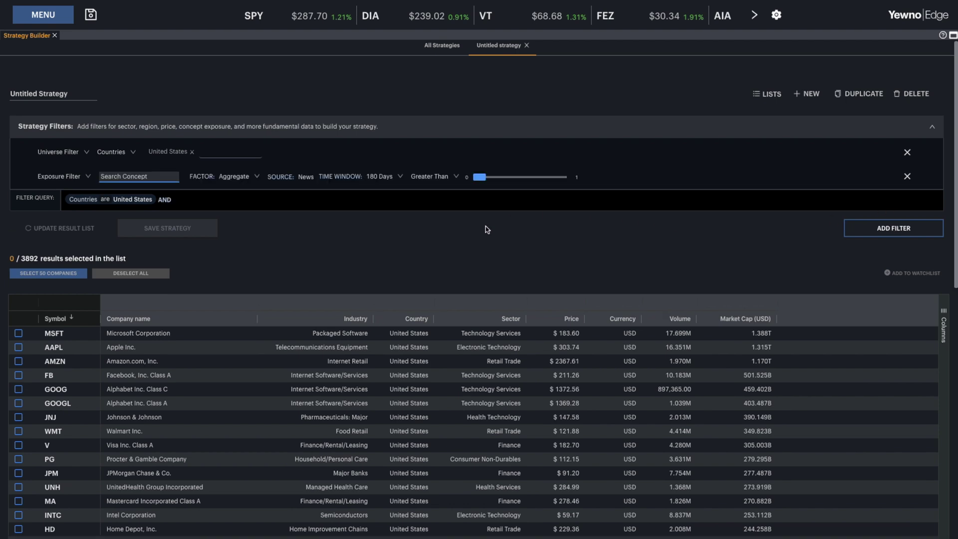
{"action": "left_click", "coordinate": [88, 176]}
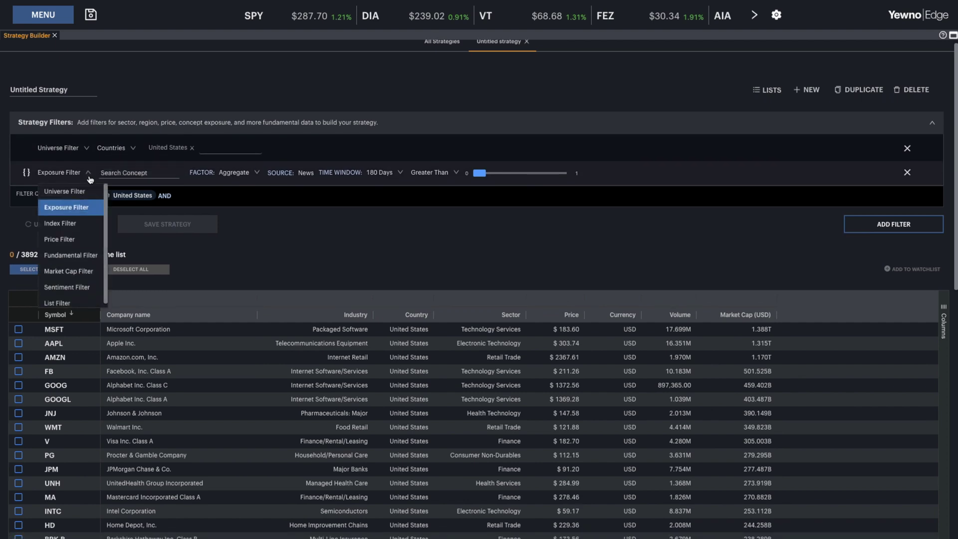
{"action": "left_click", "coordinate": [75, 277]}
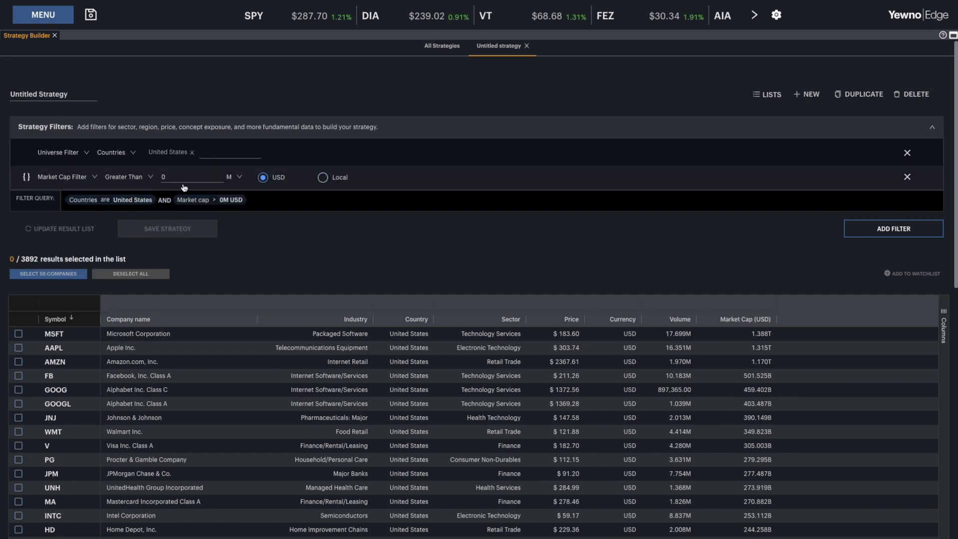
{"action": "left_click", "coordinate": [196, 176]}
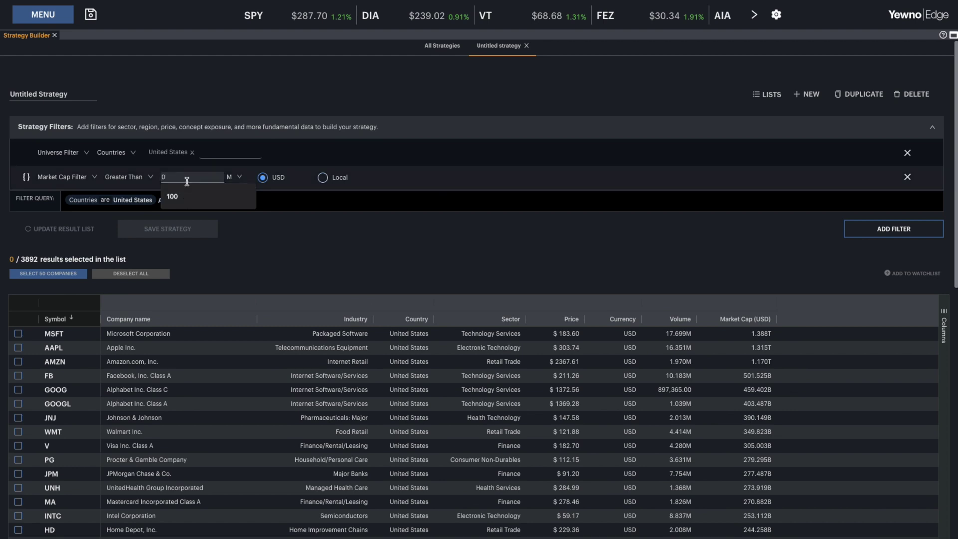
{"action": "type", "text": "1"}
{"action": "left_click", "coordinate": [239, 178]}
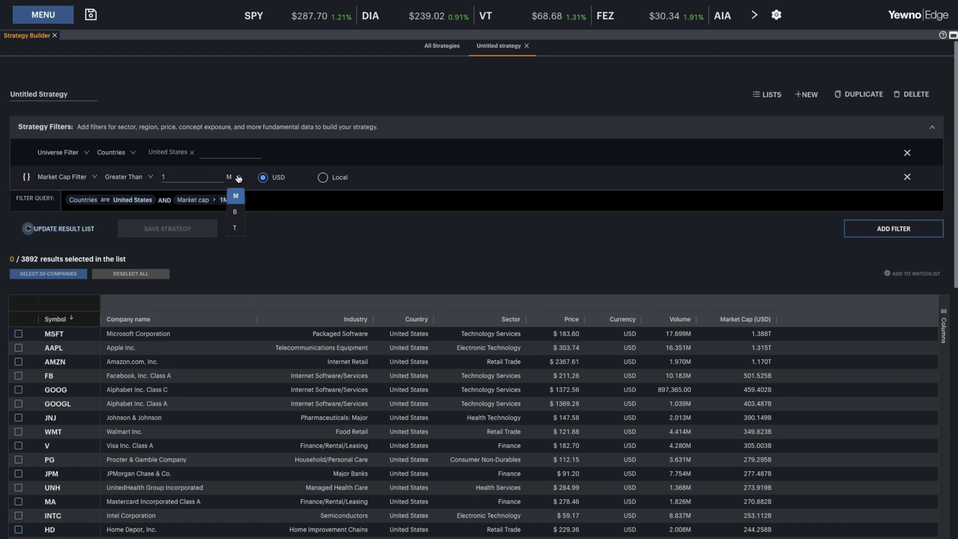
{"action": "left_click", "coordinate": [239, 211]}
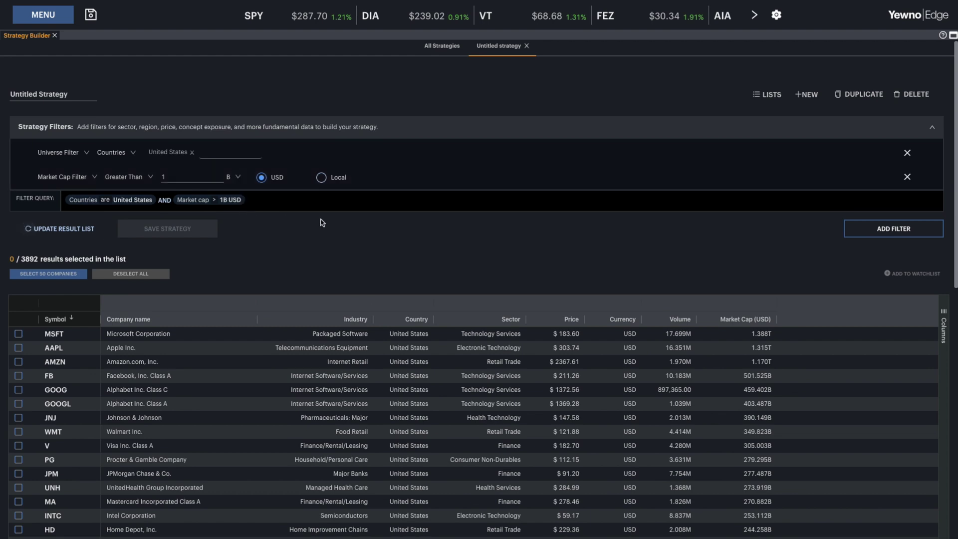
{"action": "left_click", "coordinate": [74, 229]}
Add a fundamental filter for quarterly sales greater than 100 M (Local) and update the result list.
{"action": "left_click", "coordinate": [893, 229]}
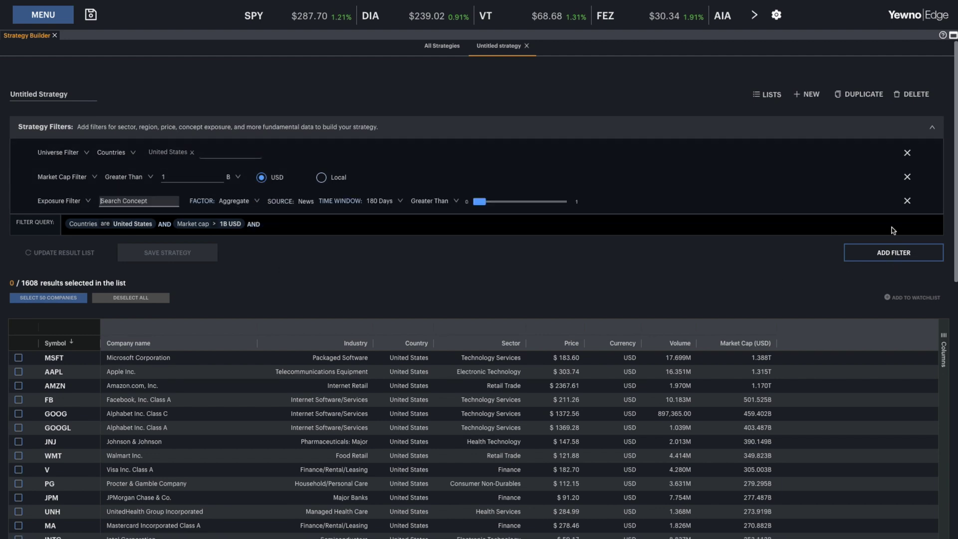
{"action": "left_click", "coordinate": [89, 202]}
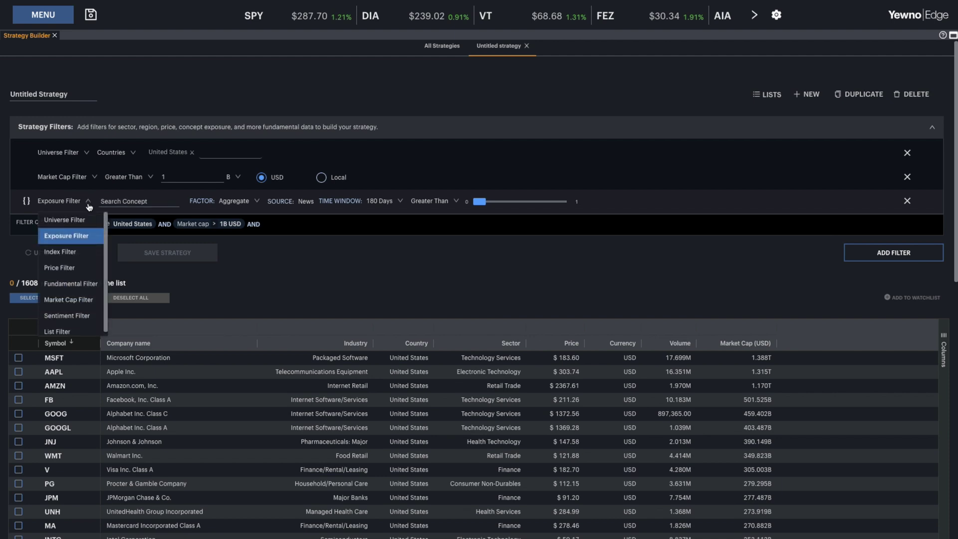
{"action": "left_click", "coordinate": [85, 284]}
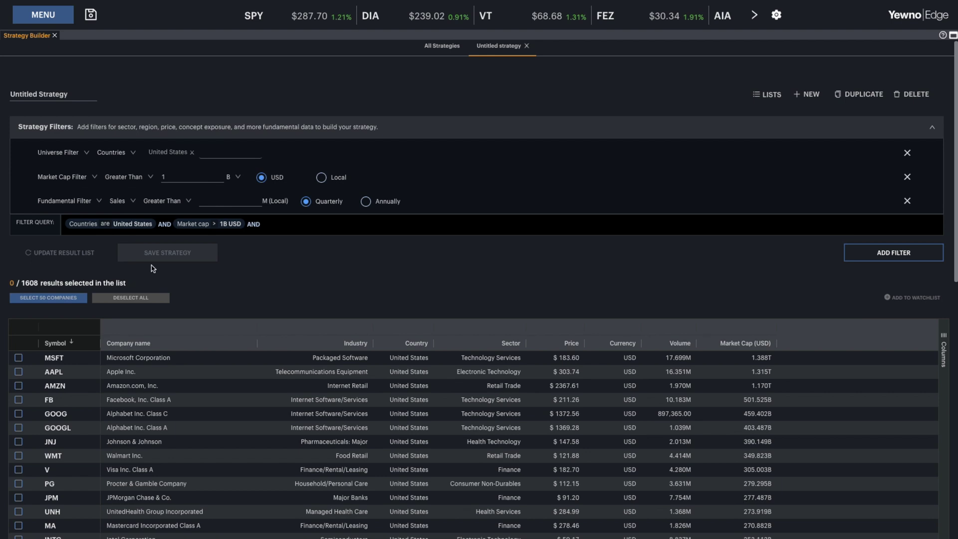
{"action": "left_click", "coordinate": [133, 201]}
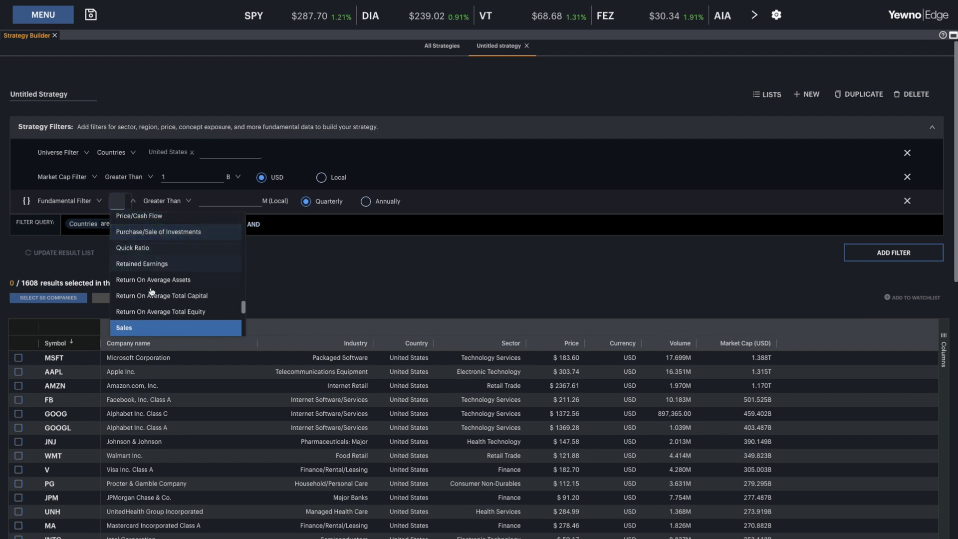
{"action": "left_click", "coordinate": [133, 328]}
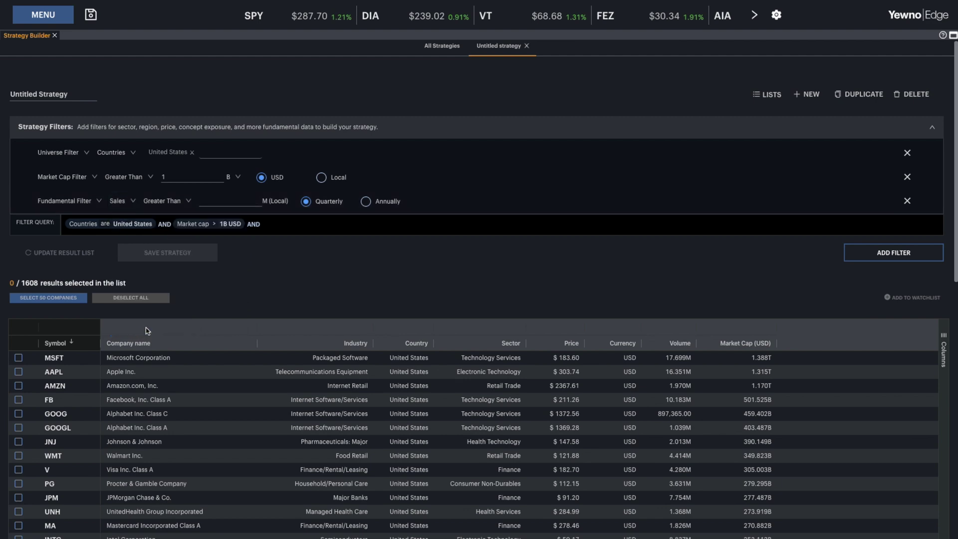
{"action": "left_click", "coordinate": [226, 199]}
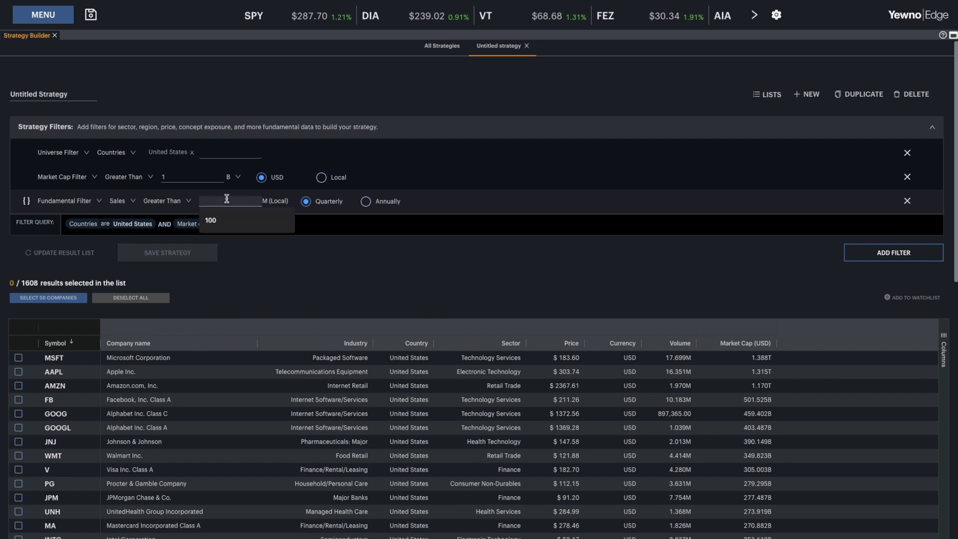
{"action": "left_click", "coordinate": [215, 223]}
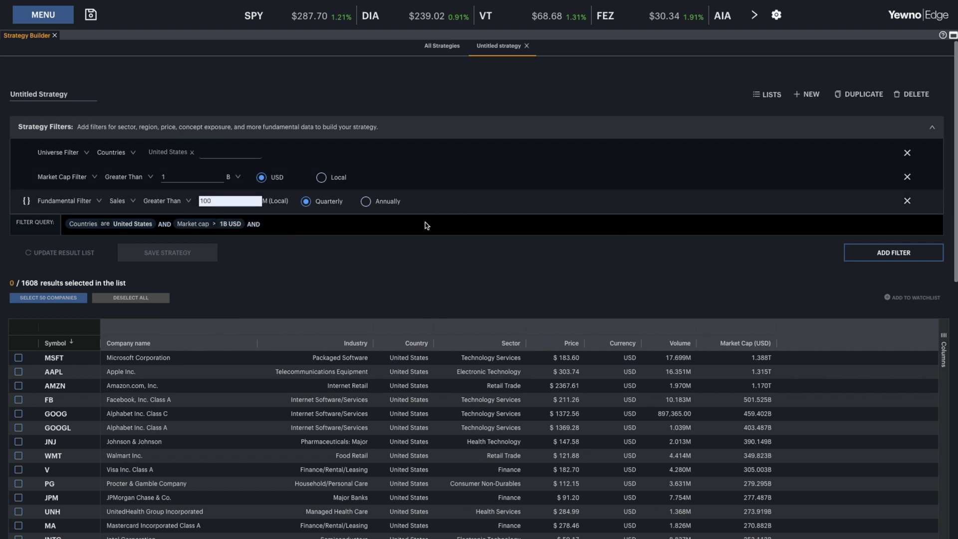
{"action": "left_click", "coordinate": [270, 204]}
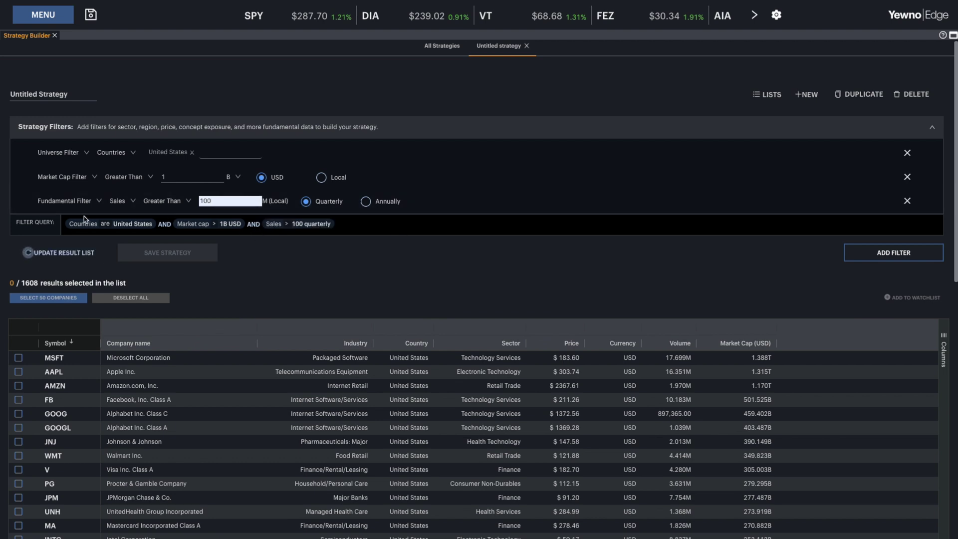
{"action": "left_click", "coordinate": [52, 254]}
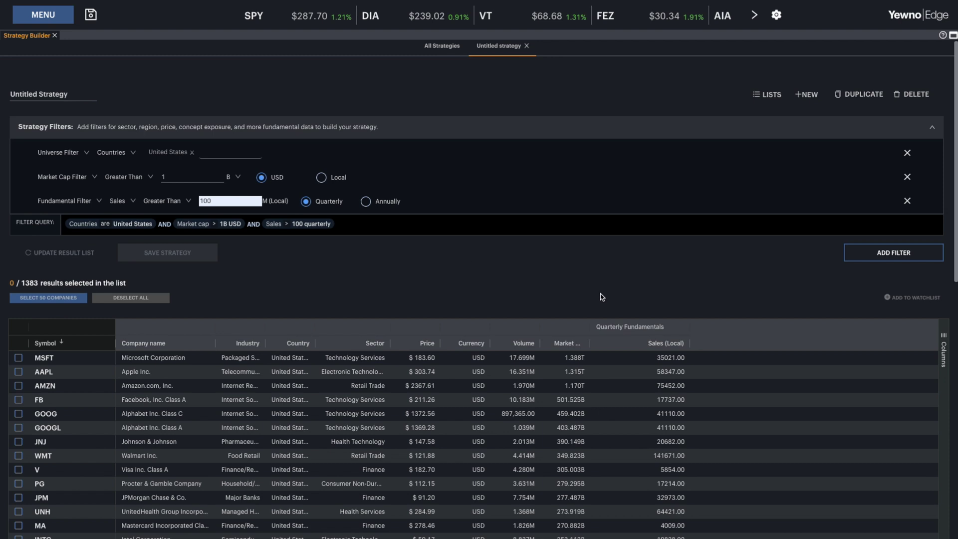
Start a new strategy without saving the current one.
{"action": "left_click", "coordinate": [812, 96]}
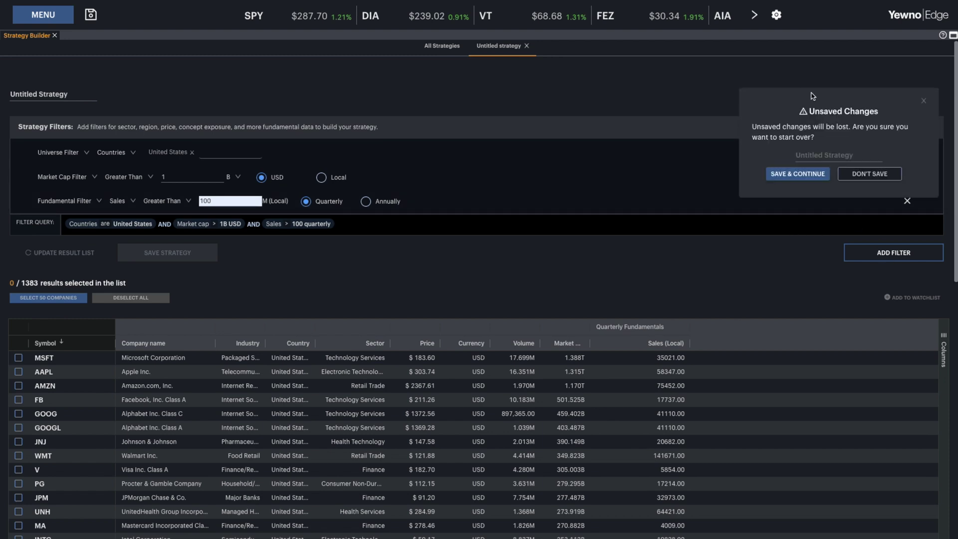
{"action": "left_click", "coordinate": [869, 174]}
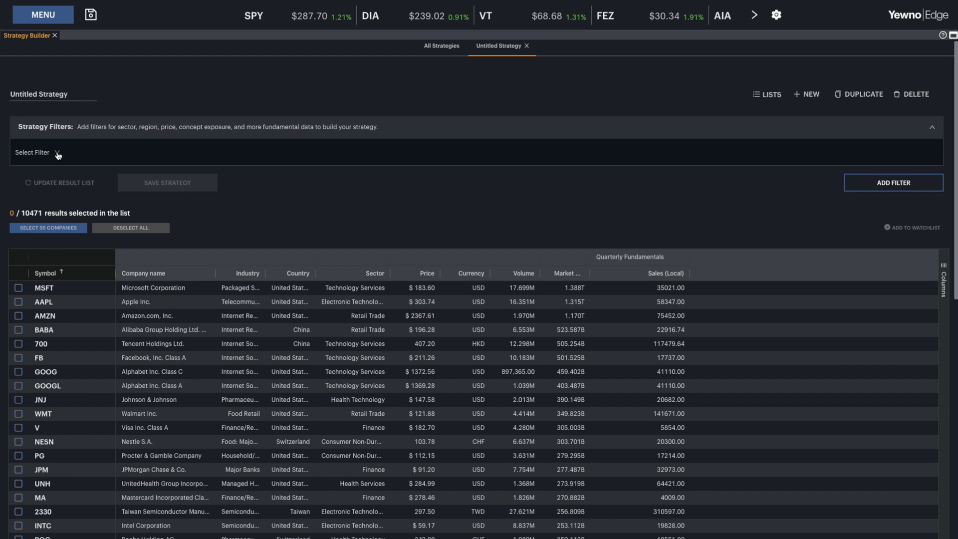
Add an exposure filter for the Coronavirus concept, using the Aggregate factor.
{"action": "left_click", "coordinate": [58, 153]}
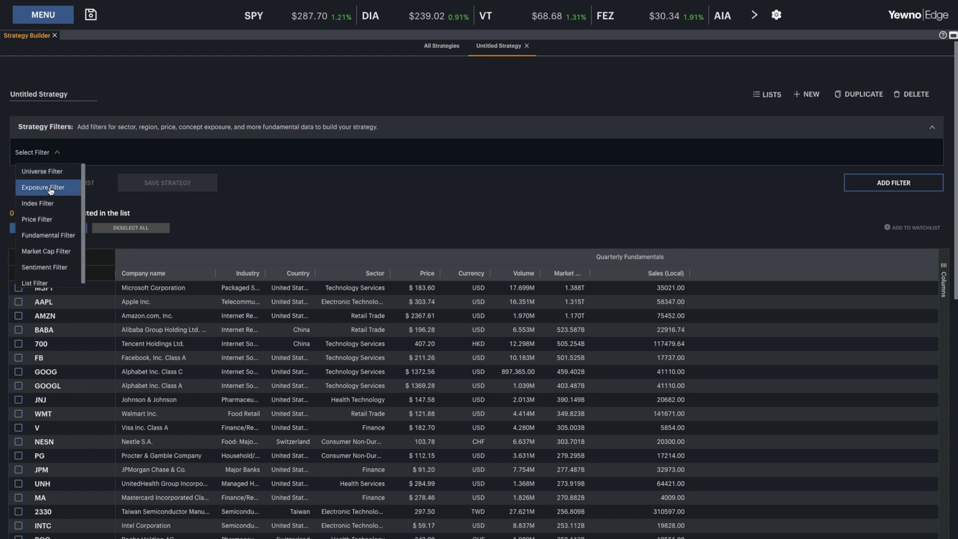
{"action": "left_click", "coordinate": [52, 189]}
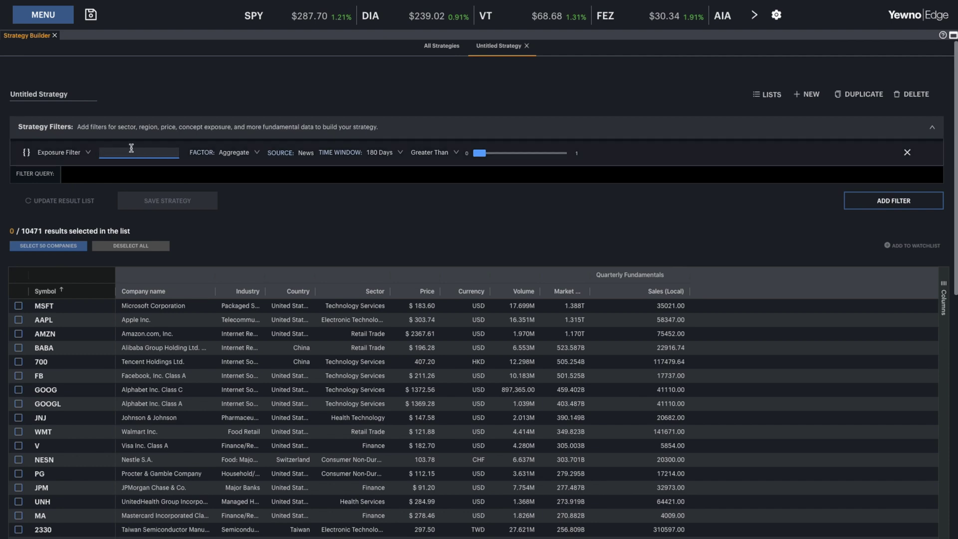
{"action": "type", "text": "coronavirus"}
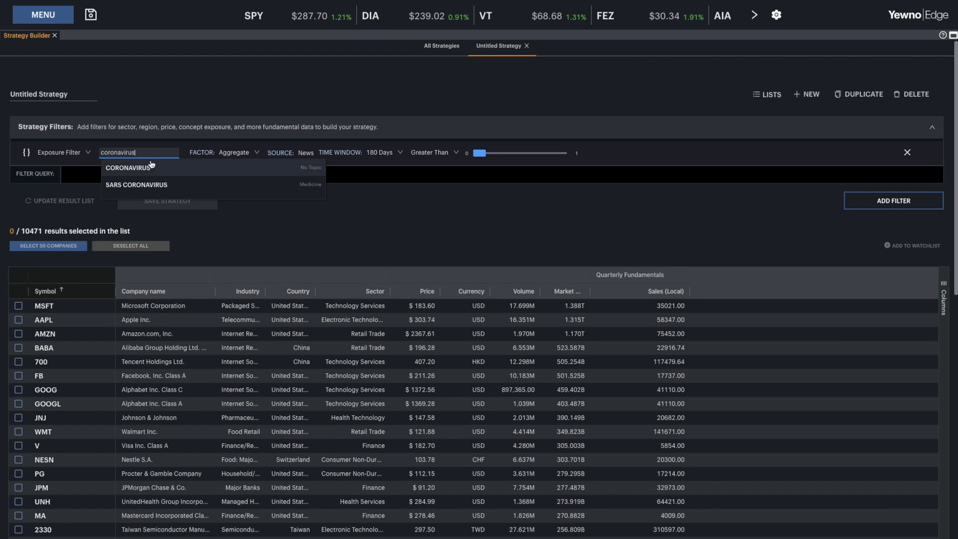
{"action": "left_click", "coordinate": [140, 169]}
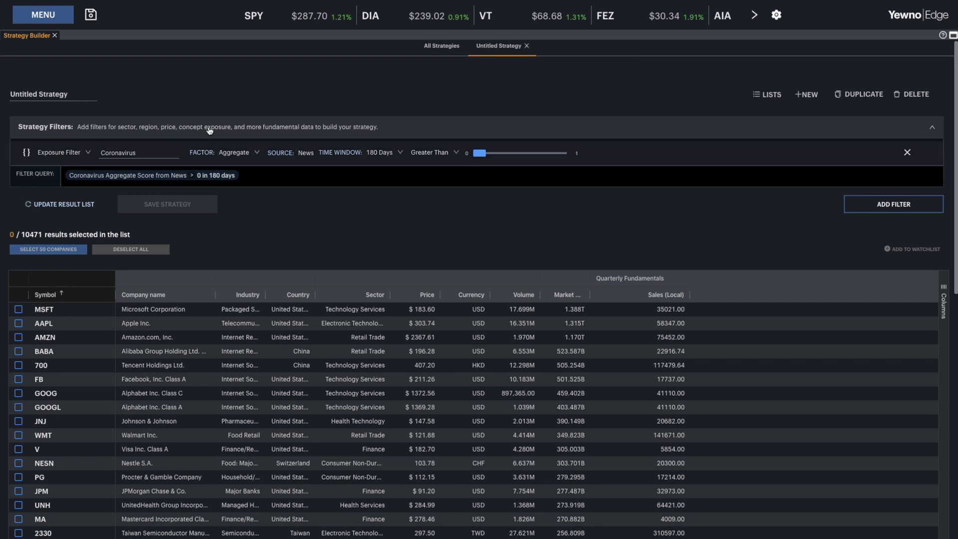
{"action": "left_click", "coordinate": [257, 153]}
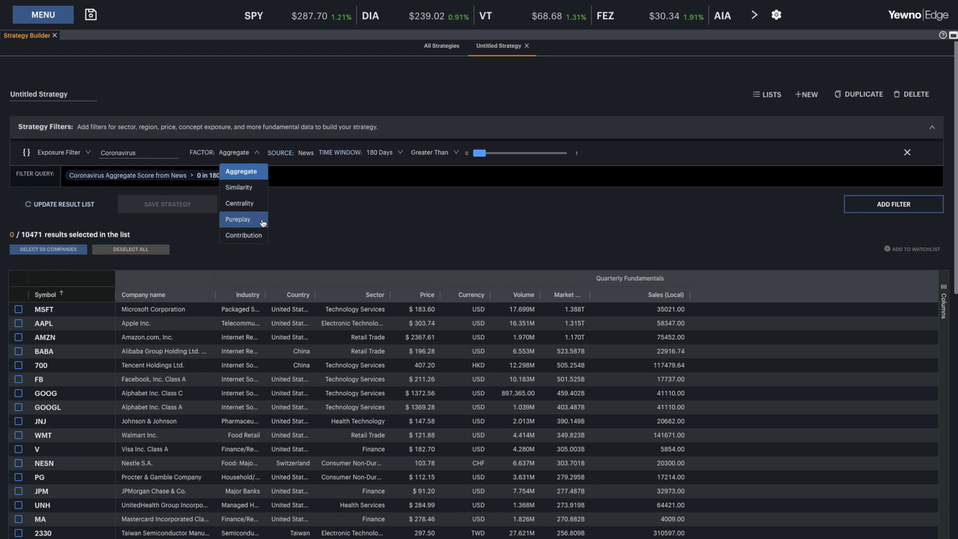
{"action": "left_click", "coordinate": [252, 173]}
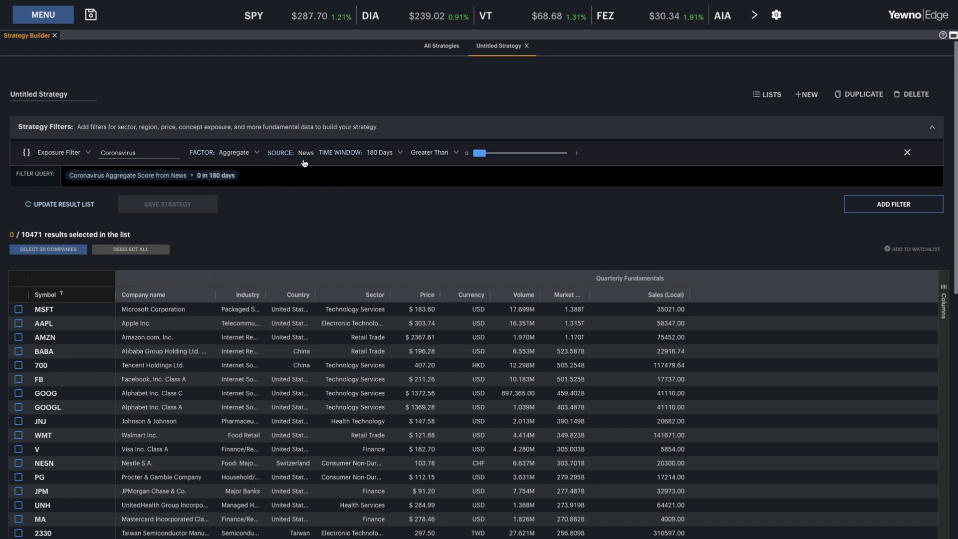
Set the exposure filter's time window to 2 days and update the result list.
{"action": "left_click", "coordinate": [400, 153]}
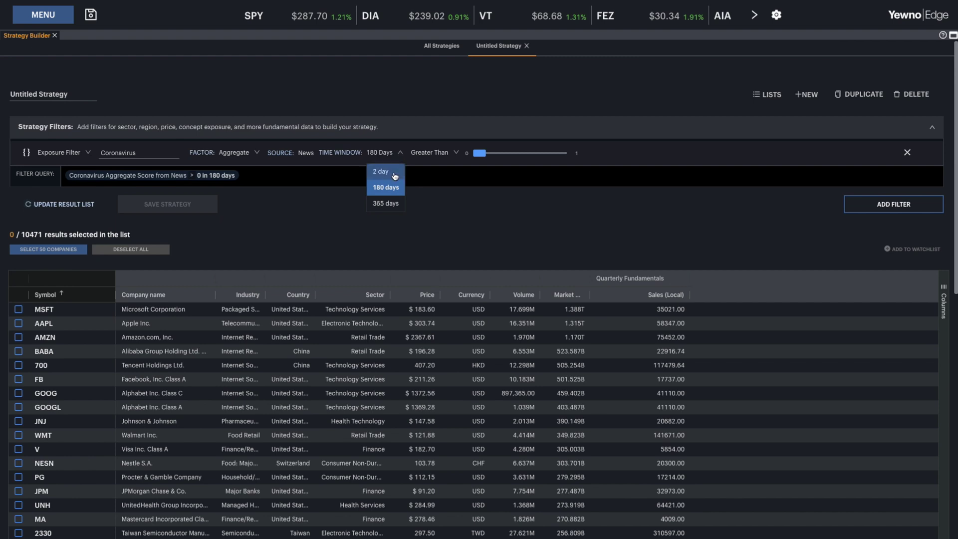
{"action": "left_click", "coordinate": [394, 175]}
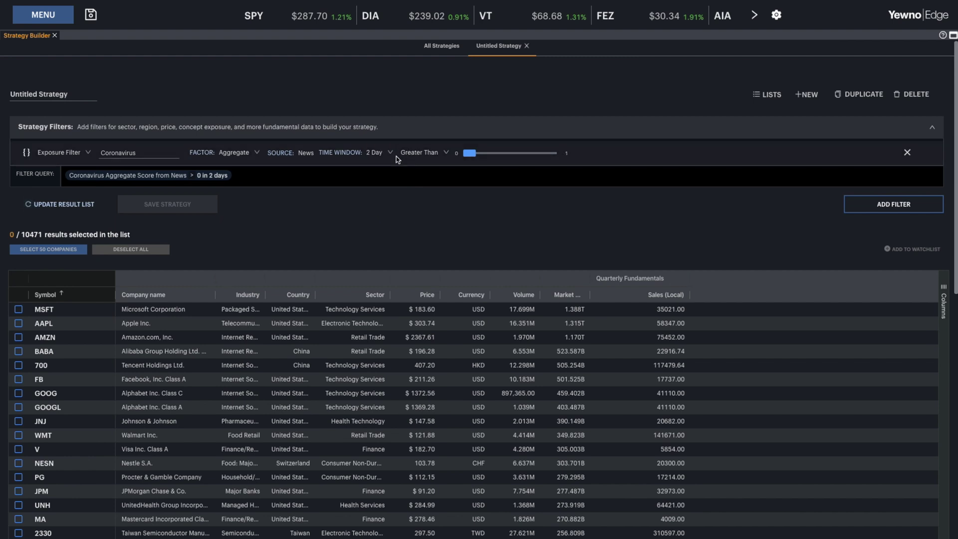
{"action": "left_click", "coordinate": [391, 154]}
{"action": "left_click", "coordinate": [388, 173]}
{"action": "left_click", "coordinate": [79, 206]}
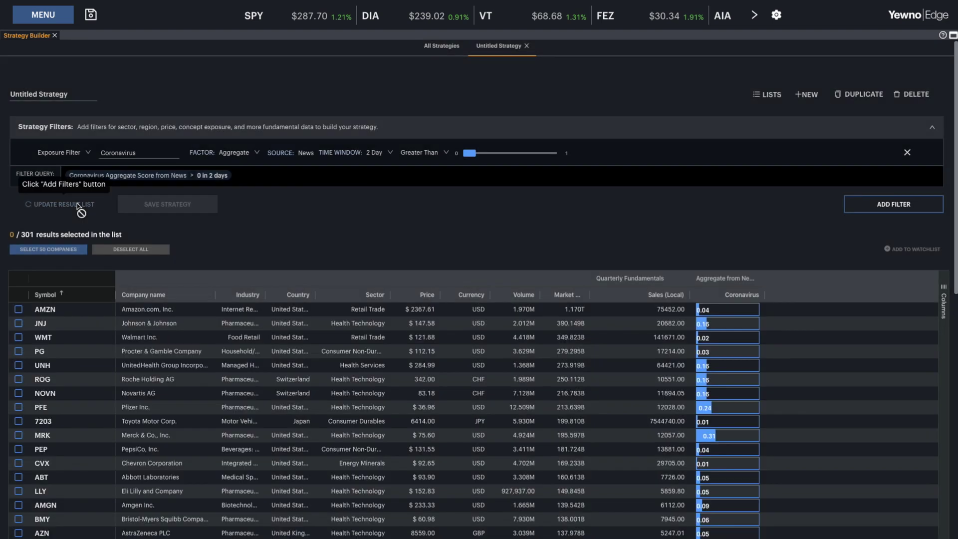
Add a second exposure filter for the Pandemic concept and update the result list.
{"action": "left_click", "coordinate": [894, 205]}
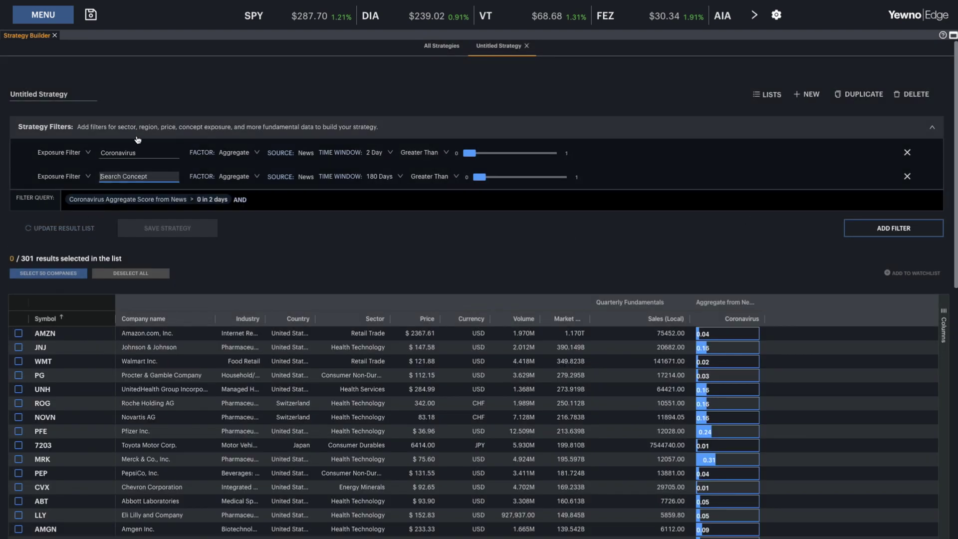
{"action": "left_click", "coordinate": [146, 175]}
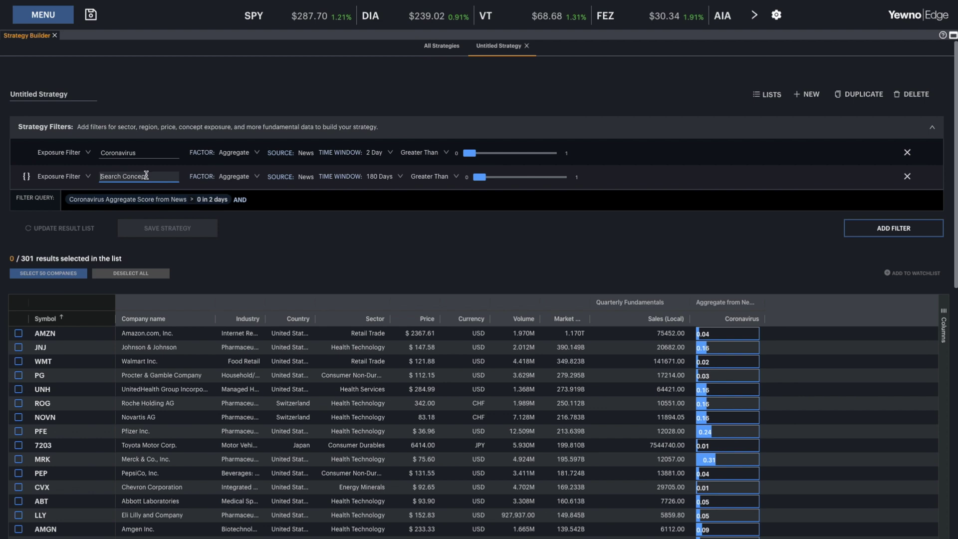
{"action": "type", "text": "Pandemic"}
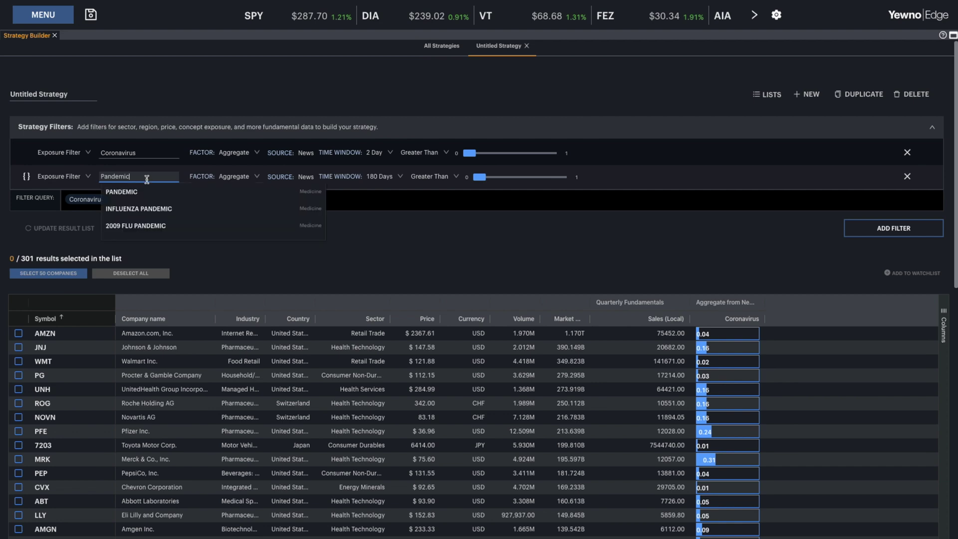
{"action": "left_click", "coordinate": [132, 194]}
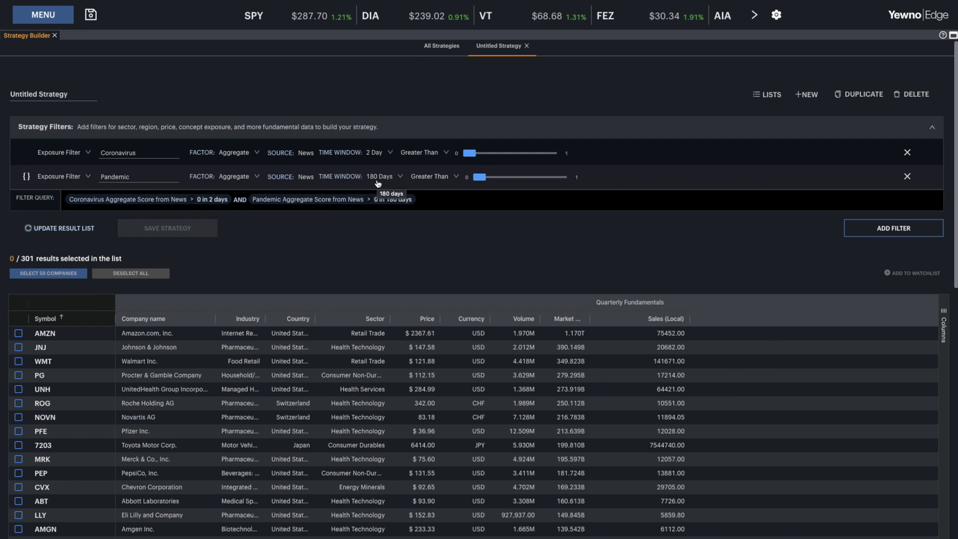
{"action": "left_click", "coordinate": [71, 229]}
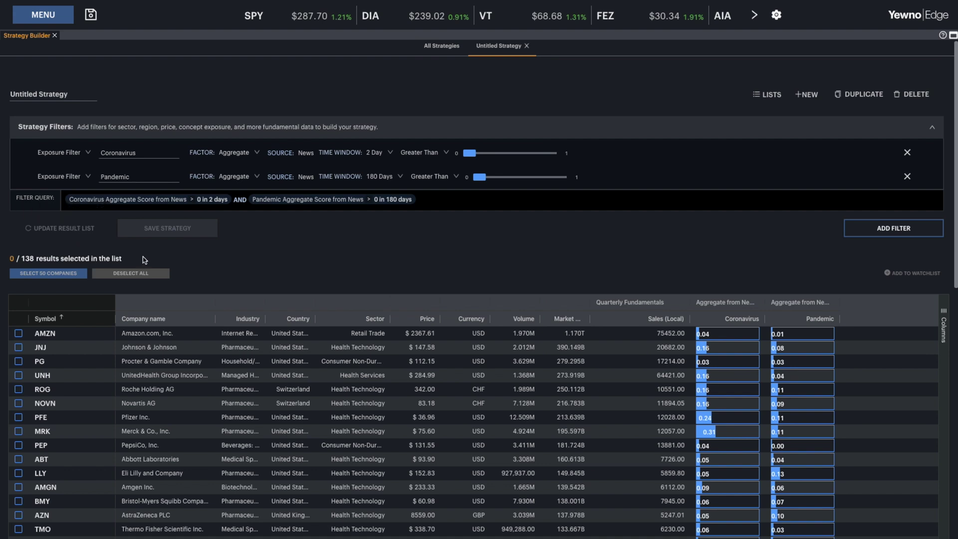
Add a third exposure filter for the Vaccine concept and update the result list.
{"action": "left_click", "coordinate": [891, 230]}
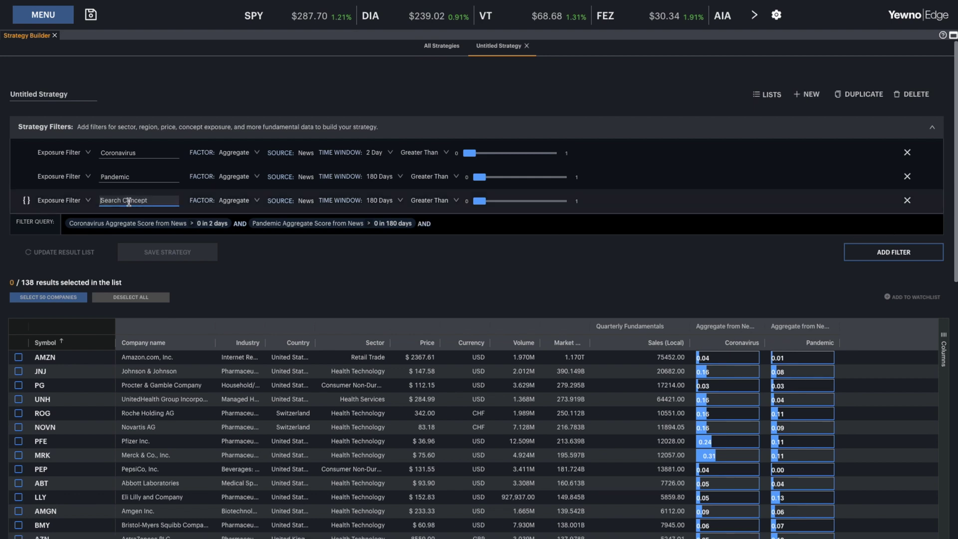
{"action": "type", "text": "Vaccine"}
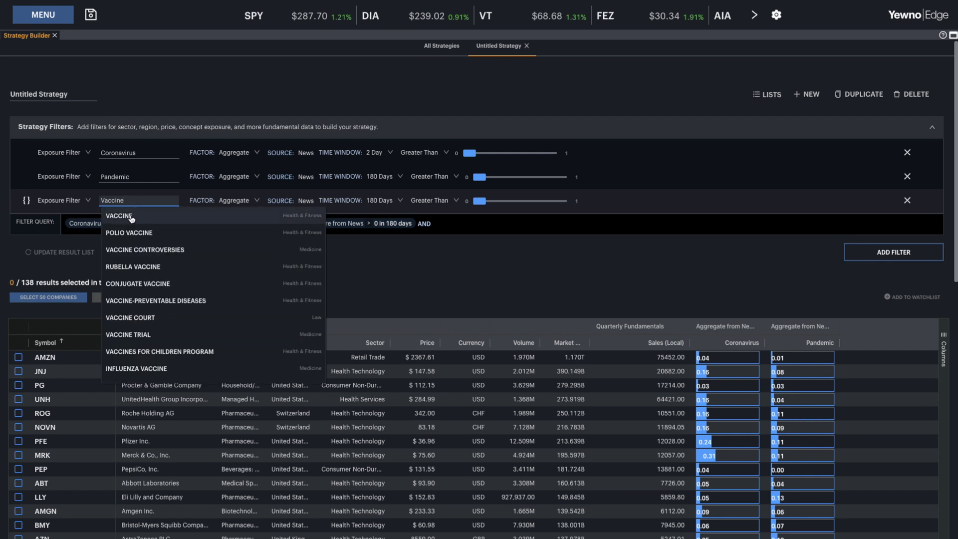
{"action": "left_click", "coordinate": [131, 218]}
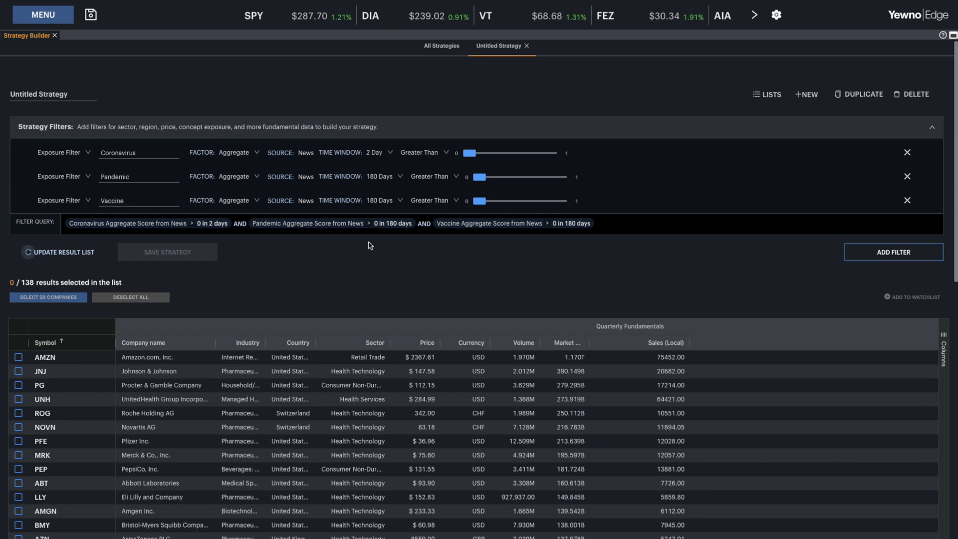
{"action": "left_click", "coordinate": [50, 253]}
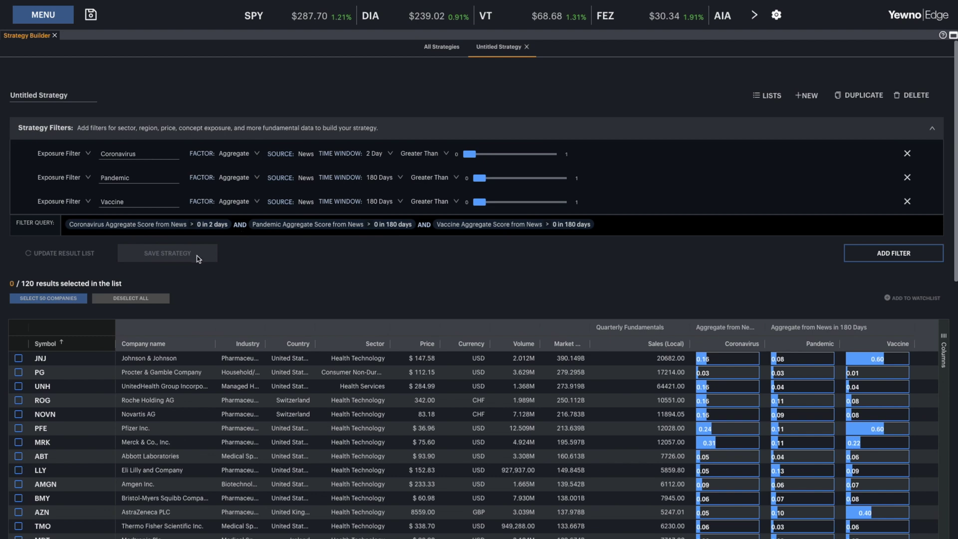
Put the Coronavirus and Pandemic filters into Group 1 for OR logic and update the result list.
{"action": "mouse_move", "coordinate": [49, 155]}
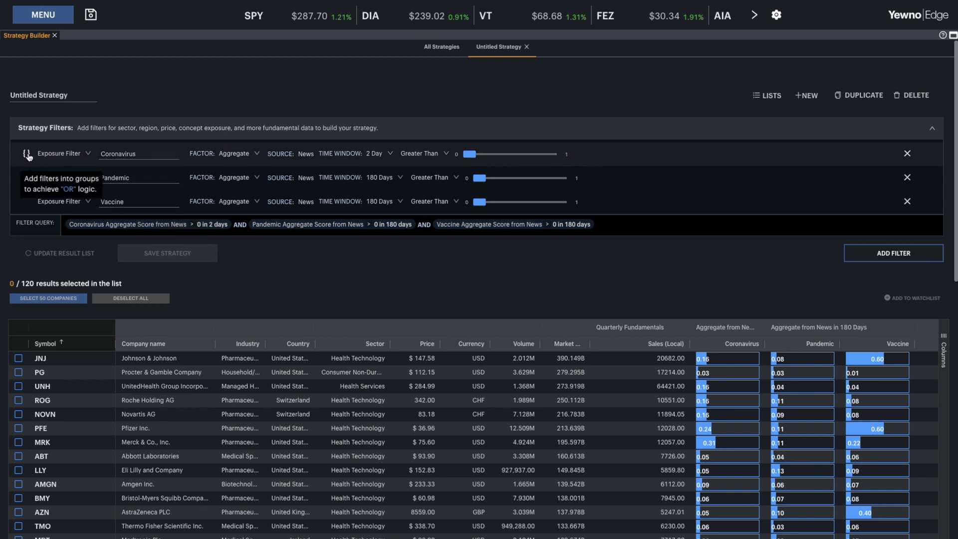
{"action": "left_click", "coordinate": [28, 156]}
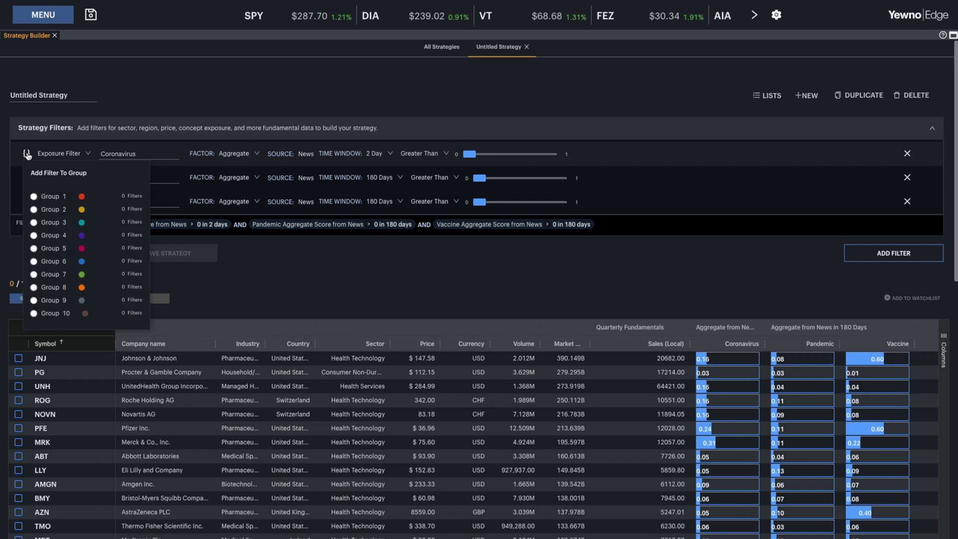
{"action": "left_click", "coordinate": [32, 198]}
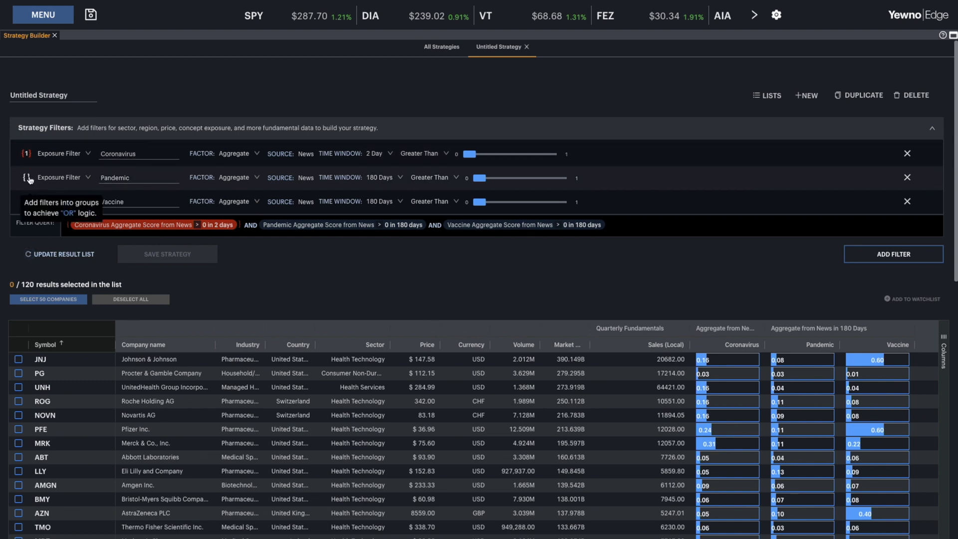
{"action": "left_click", "coordinate": [29, 178]}
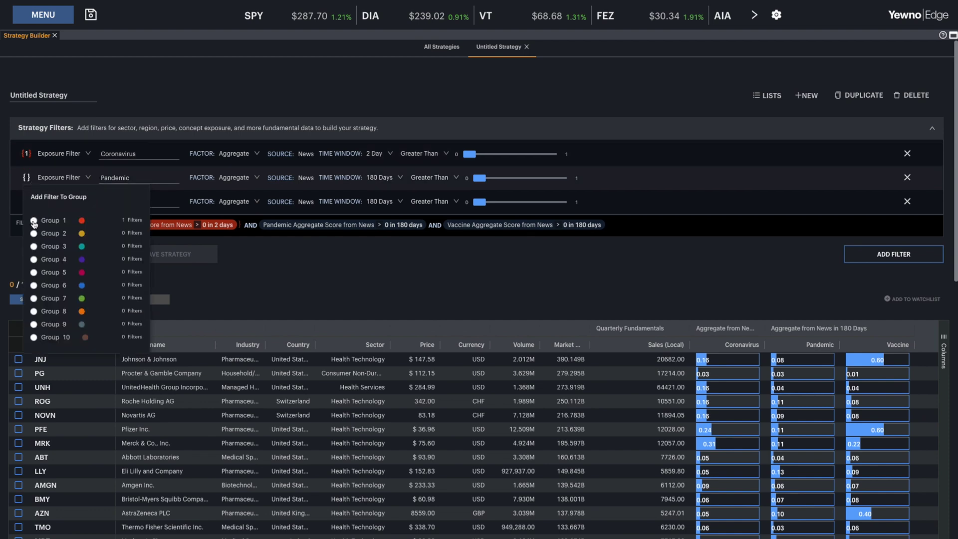
{"action": "left_click", "coordinate": [34, 222]}
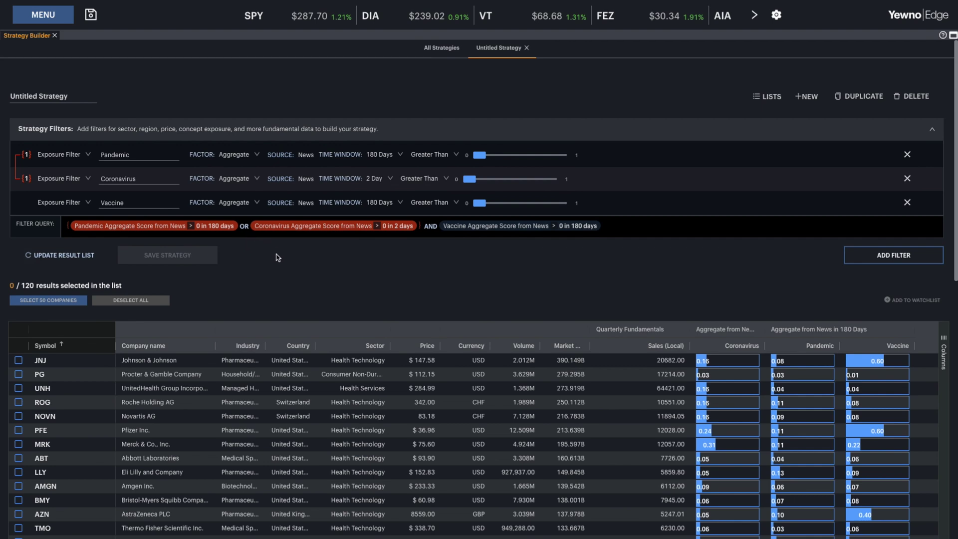
{"action": "left_click", "coordinate": [72, 256]}
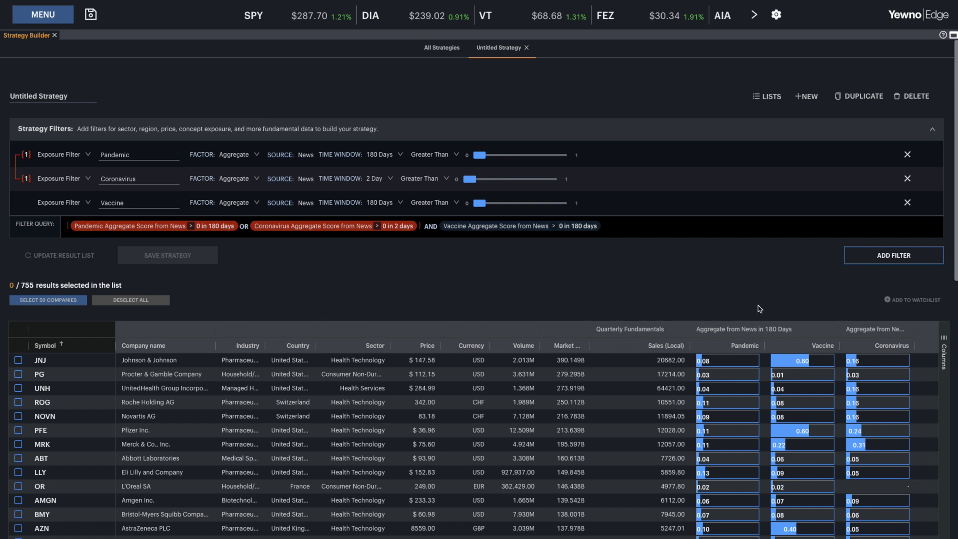
Review the data columns available for the result table, including the annual fundamentals, without changing the selection.
{"action": "left_click", "coordinate": [944, 354]}
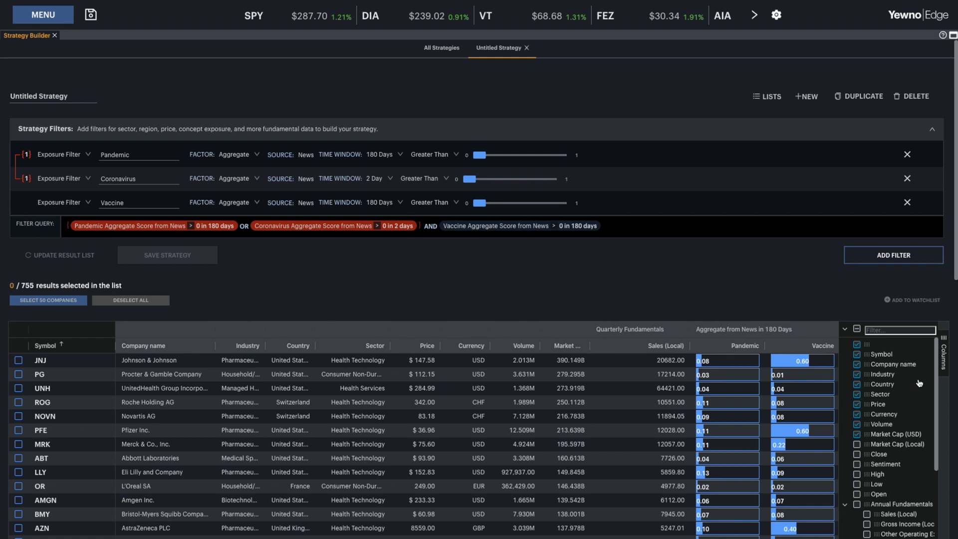
{"action": "scroll", "coordinate": [920, 383], "scroll_direction": "down", "scroll_amount": 5}
{"action": "scroll", "coordinate": [920, 383], "scroll_direction": "down", "scroll_amount": 5}
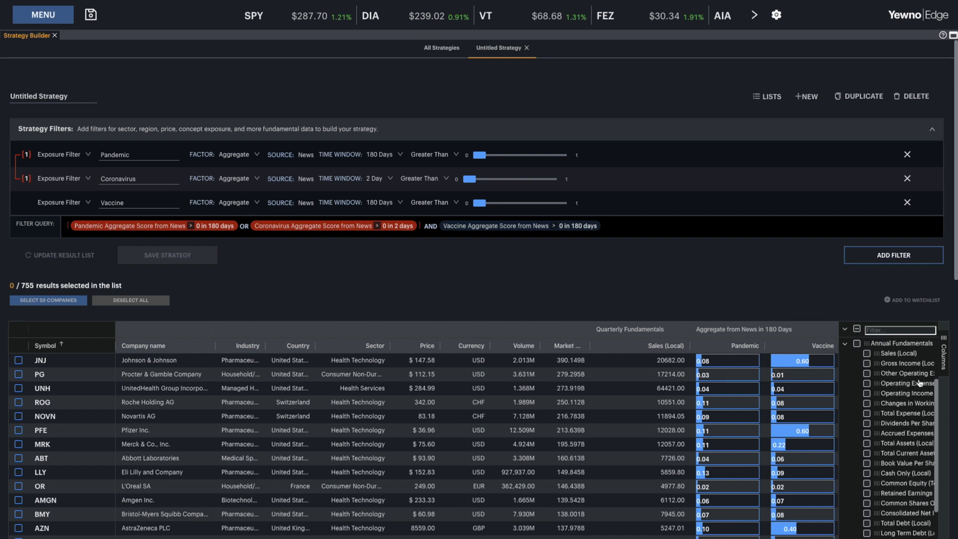
{"action": "left_click", "coordinate": [947, 342]}
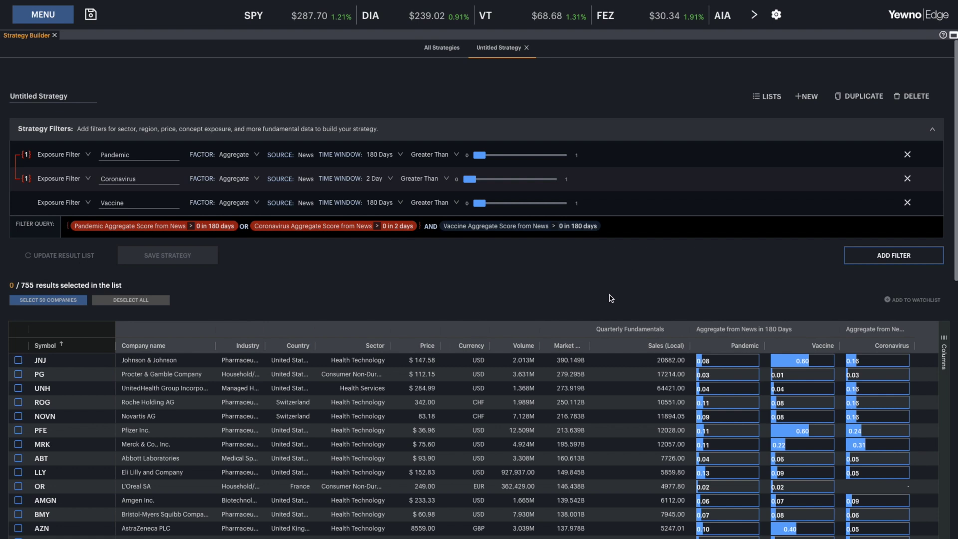
Place the Key Developments module for Pfizer (PFE) and Coronavirus above the Strategy Builder.
{"action": "scroll", "coordinate": [611, 297], "scroll_direction": "down", "scroll_amount": 3}
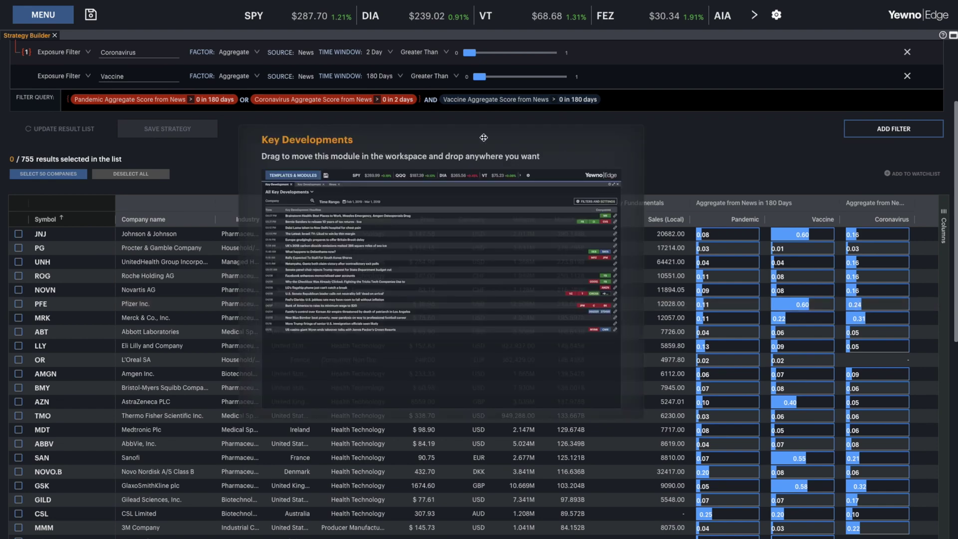
{"action": "left_click_drag", "start_coordinate": [449, 137], "coordinate": [460, 109]}
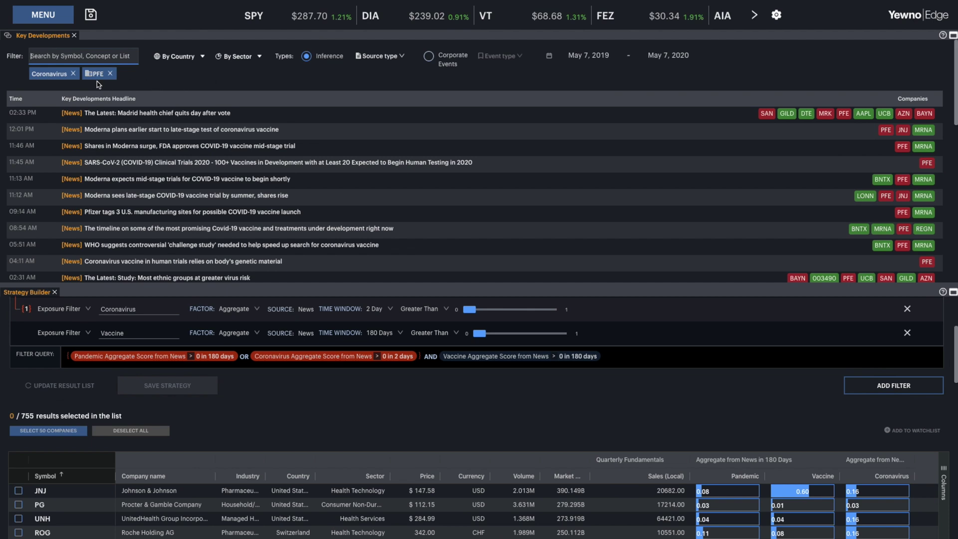
Examine the "Madrid health chief quits day after vote" headline's summary and company sentiments, and close the Key Developments module.
{"action": "left_click", "coordinate": [238, 131]}
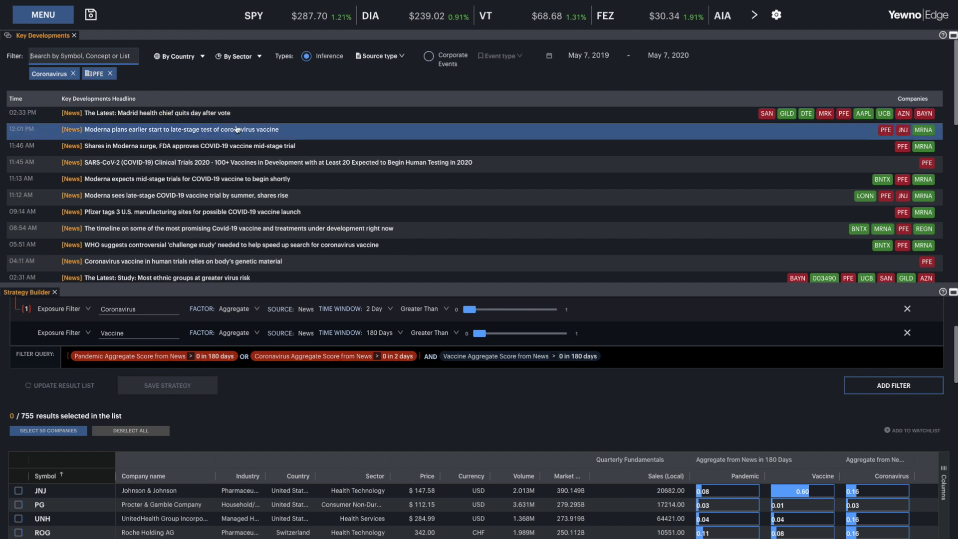
{"action": "left_click", "coordinate": [287, 134]}
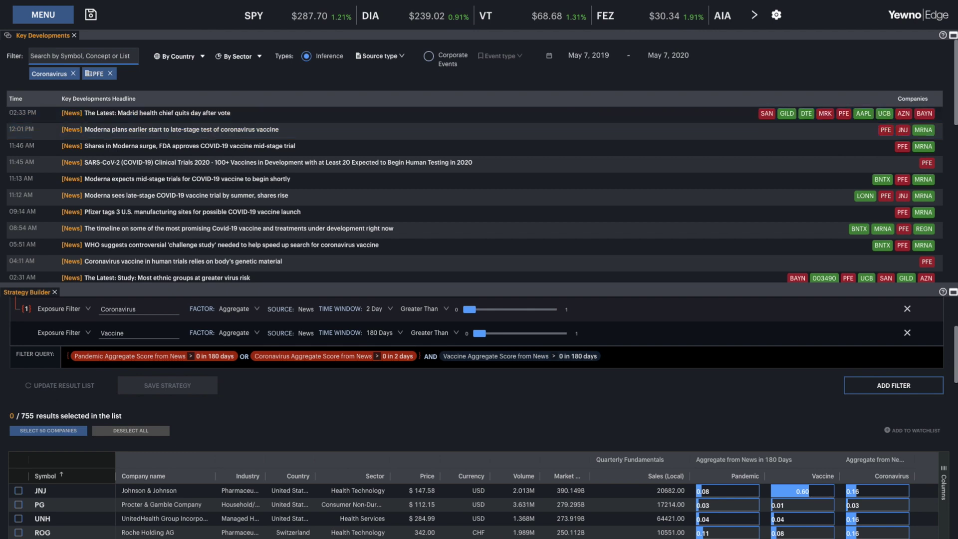
{"action": "left_click", "coordinate": [221, 115]}
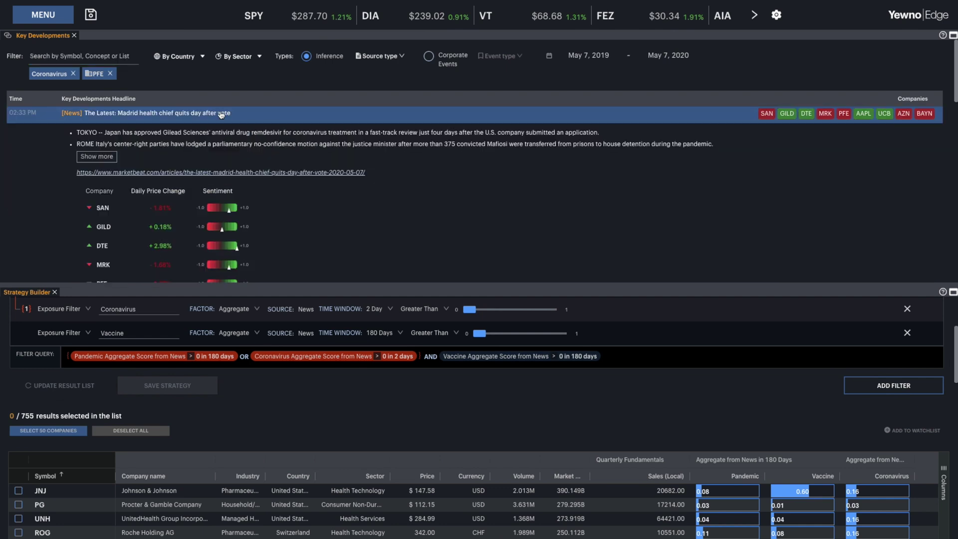
{"action": "scroll", "coordinate": [447, 181], "scroll_direction": "down", "scroll_amount": 1}
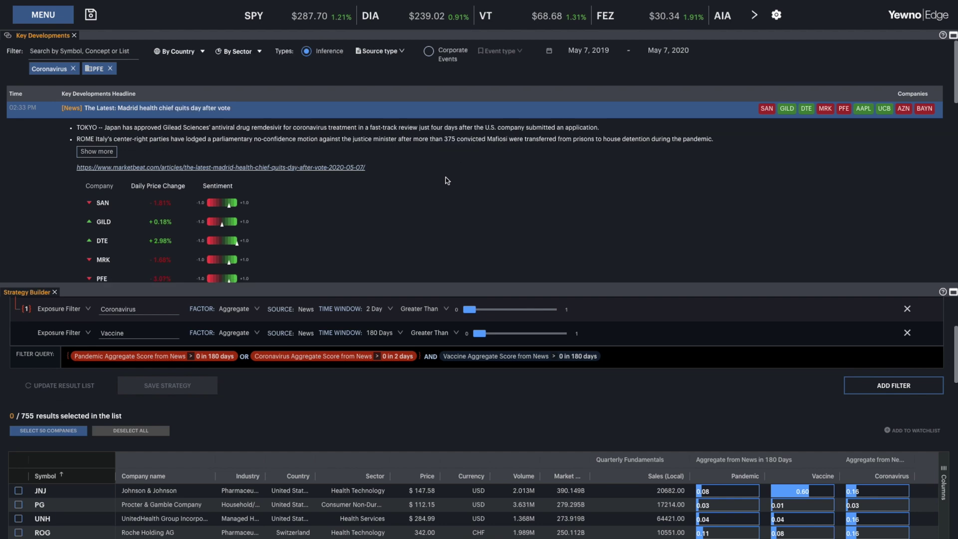
{"action": "scroll", "coordinate": [447, 180], "scroll_direction": "down", "scroll_amount": 5}
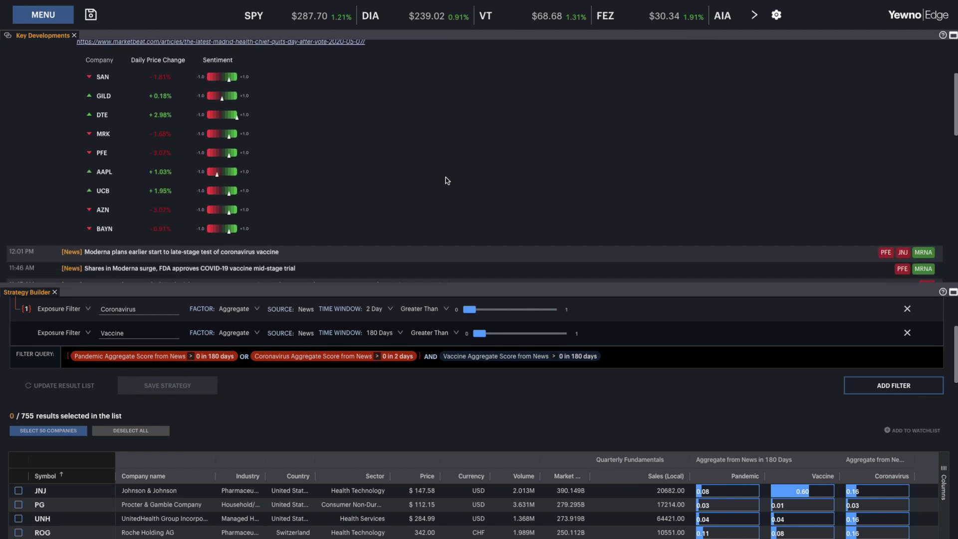
{"action": "scroll", "coordinate": [446, 179], "scroll_direction": "up", "scroll_amount": 5}
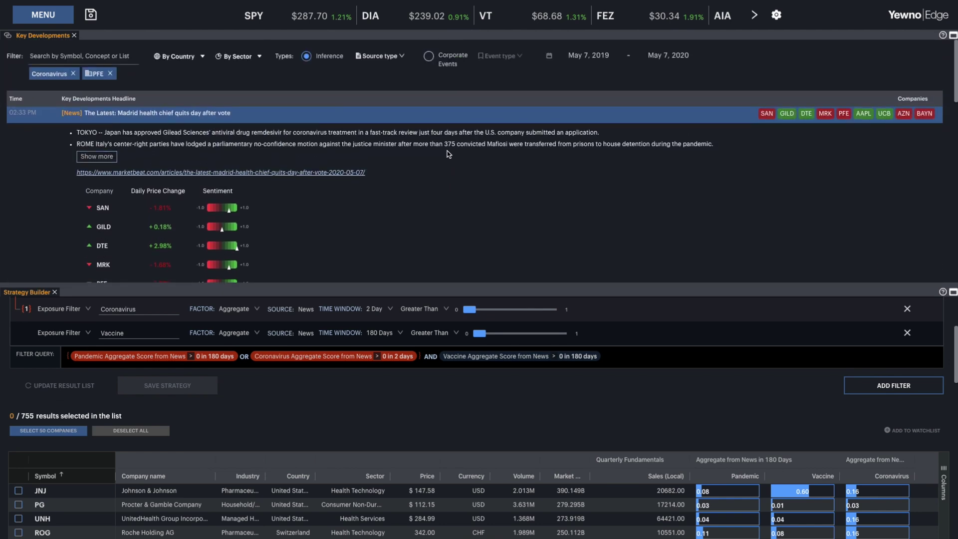
{"action": "left_click", "coordinate": [74, 36]}
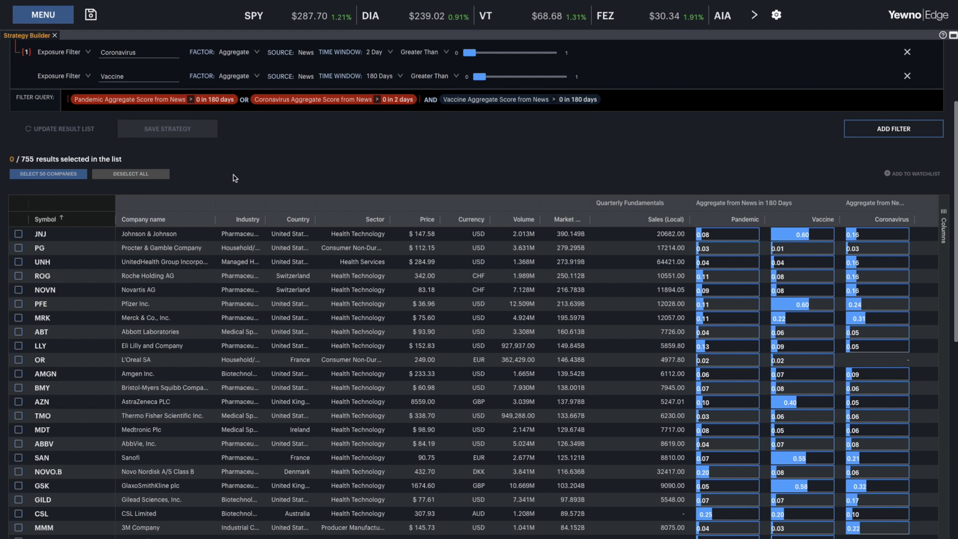
Open the page for managing custom uploaded lists.
{"action": "scroll", "coordinate": [389, 167], "scroll_direction": "up", "scroll_amount": 1}
{"action": "scroll", "coordinate": [389, 166], "scroll_direction": "up", "scroll_amount": 1}
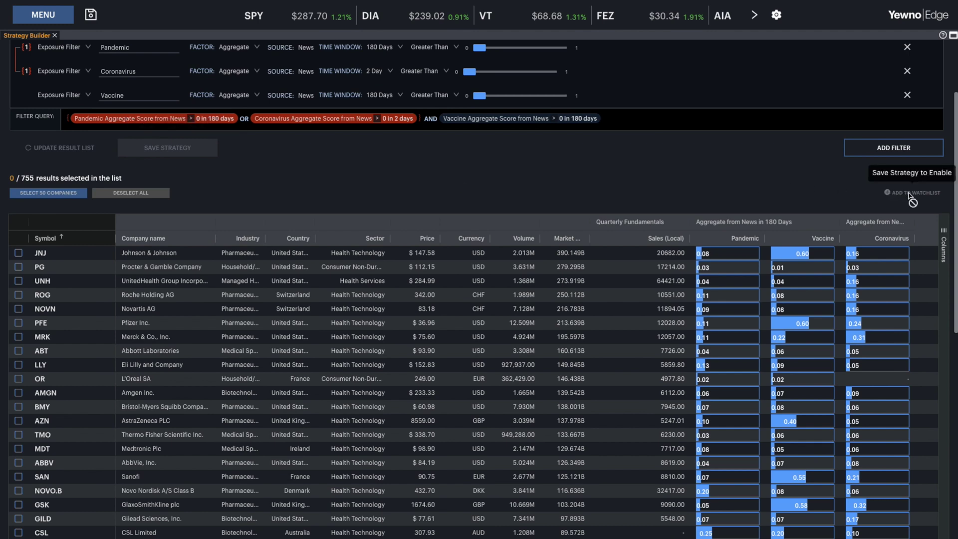
{"action": "scroll", "coordinate": [595, 189], "scroll_direction": "down", "scroll_amount": 1}
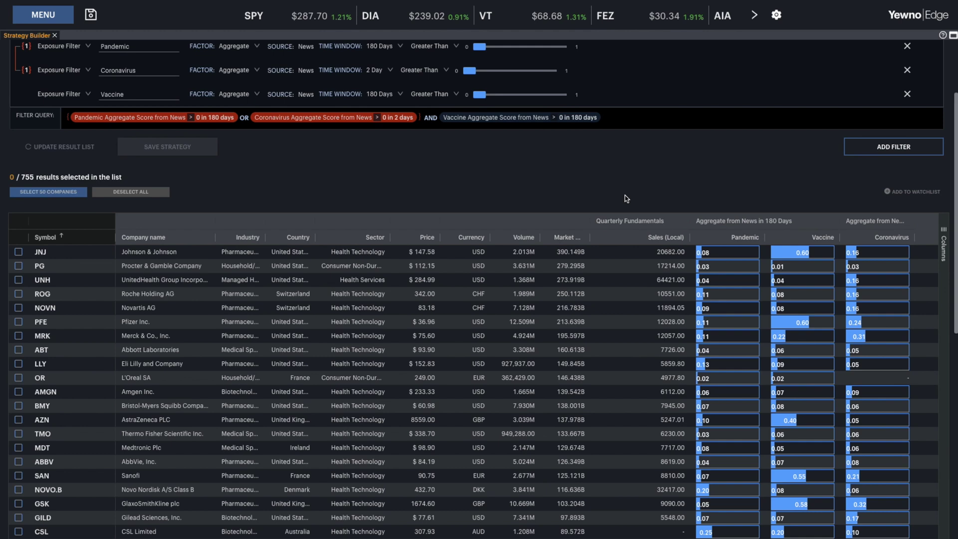
{"action": "scroll", "coordinate": [627, 199], "scroll_direction": "up", "scroll_amount": 2}
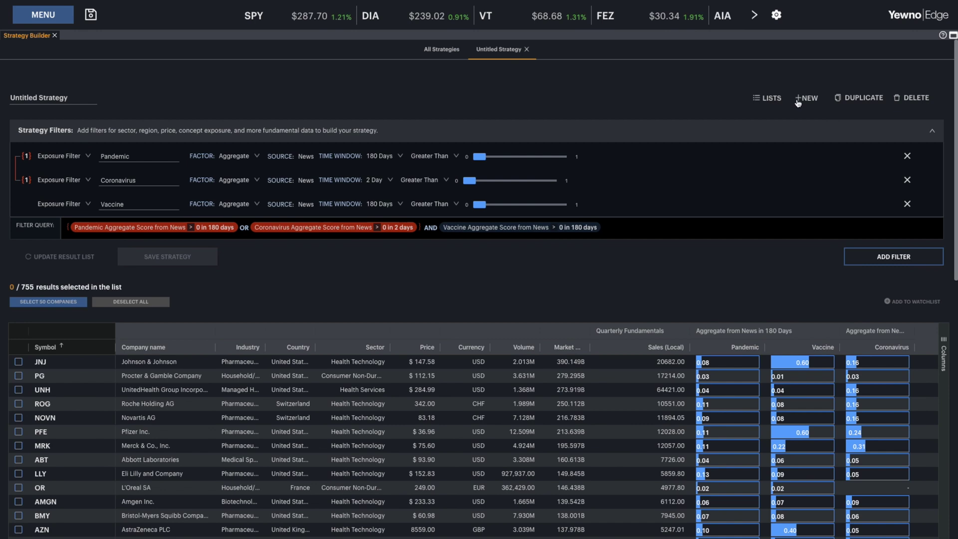
{"action": "left_click", "coordinate": [767, 98]}
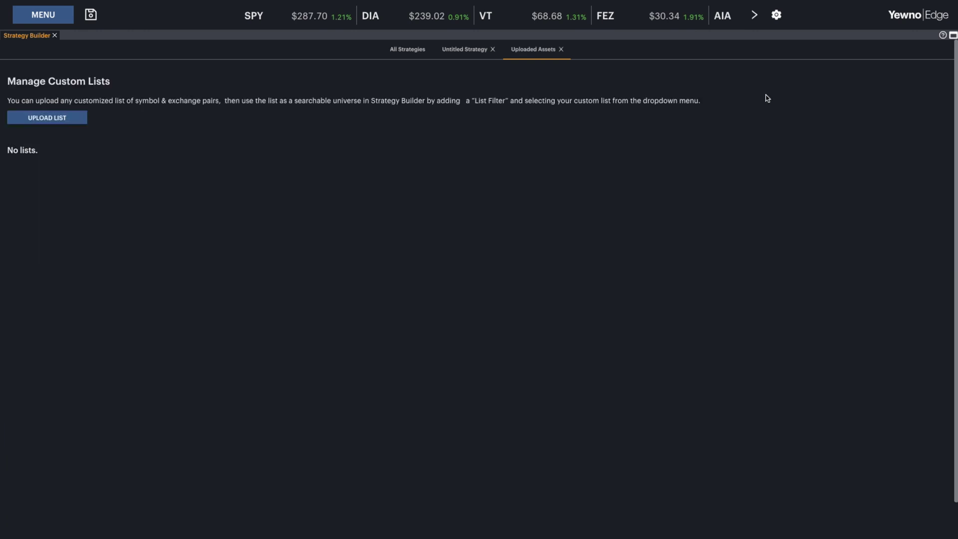